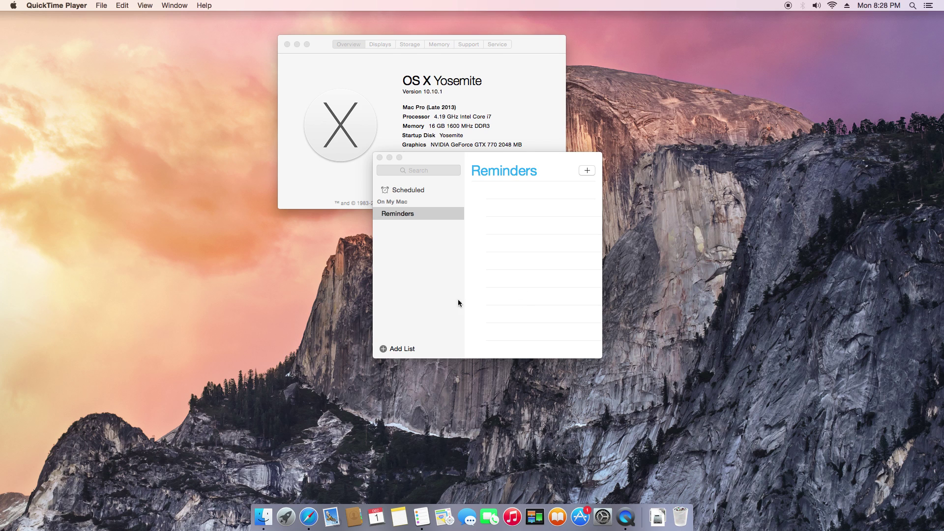
- Drag the MultiBeast app from the Documents folder to the desktop, then close the Finder window
click(269, 510)
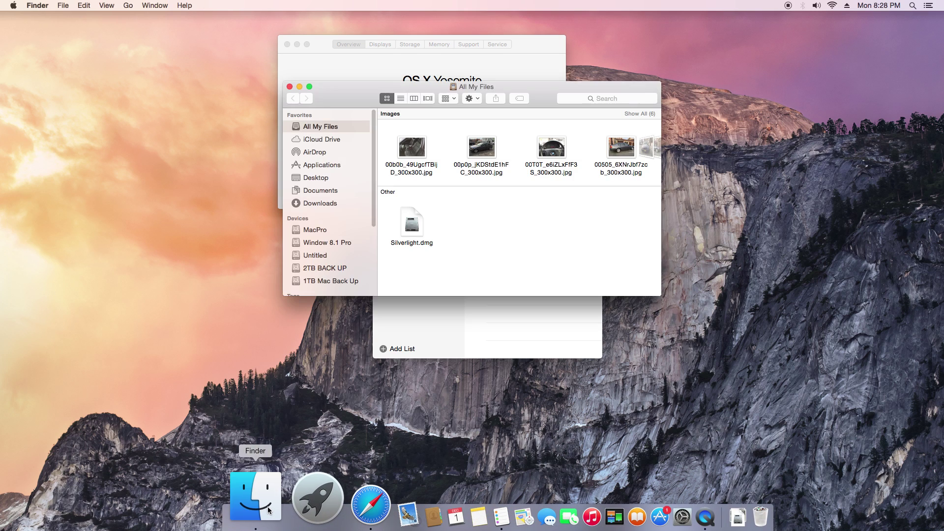
click(322, 191)
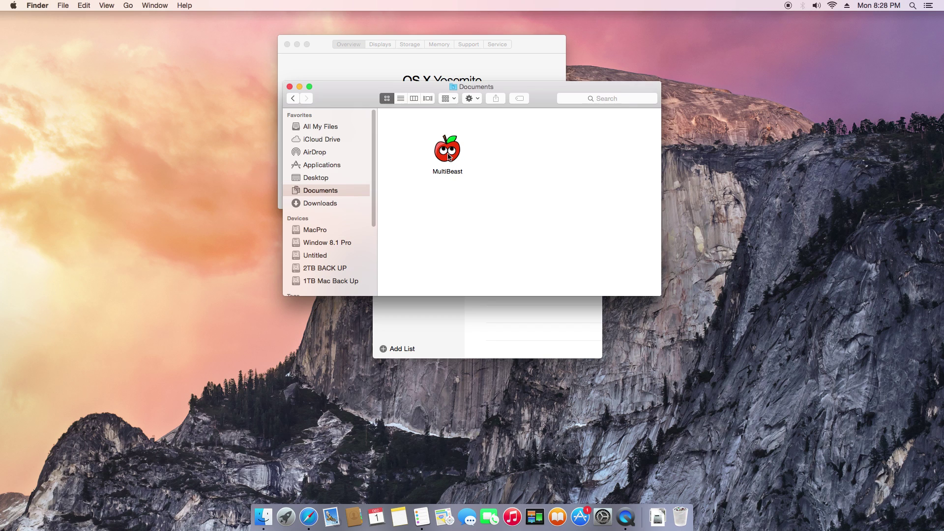
drag(448, 157, 776, 164)
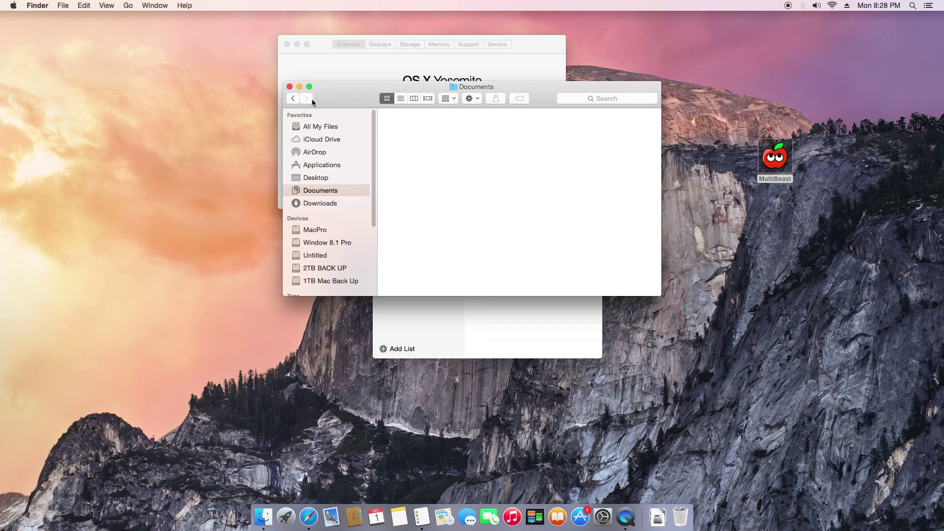
click(289, 88)
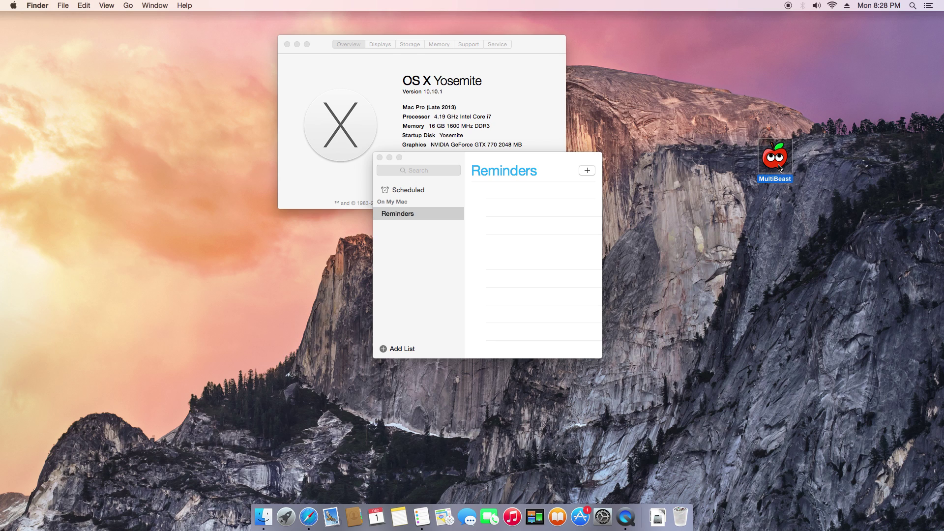
- Launch MultiBeast, move its window aside, and load the DSDT Free Quick Start preset
double_click(777, 167)
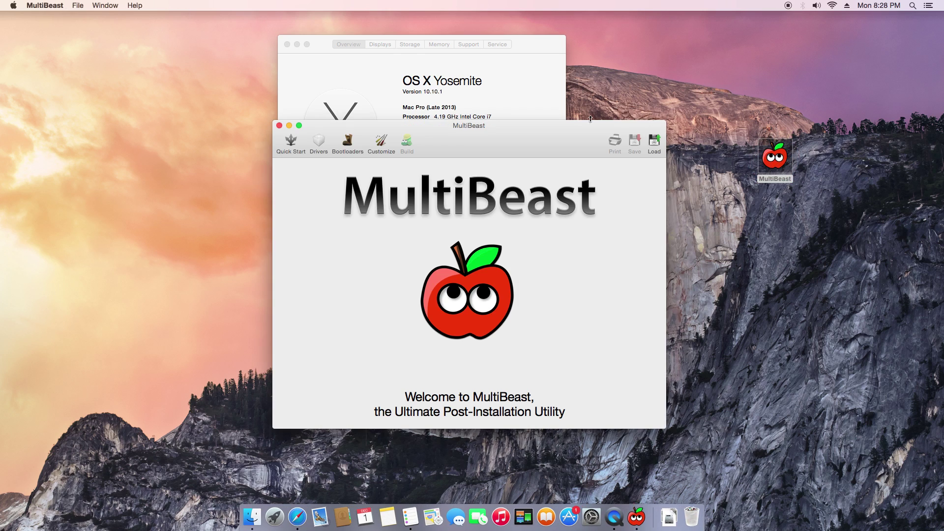
drag(526, 142, 722, 188)
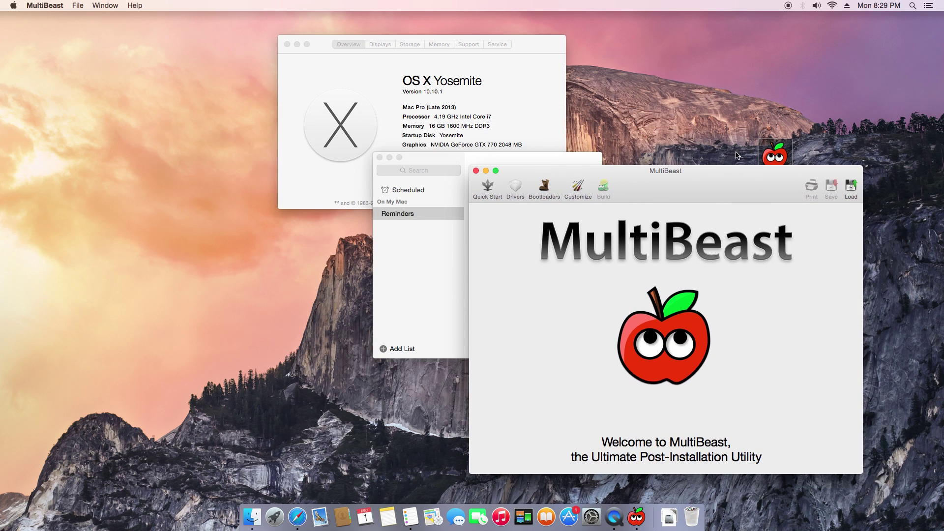
click(481, 198)
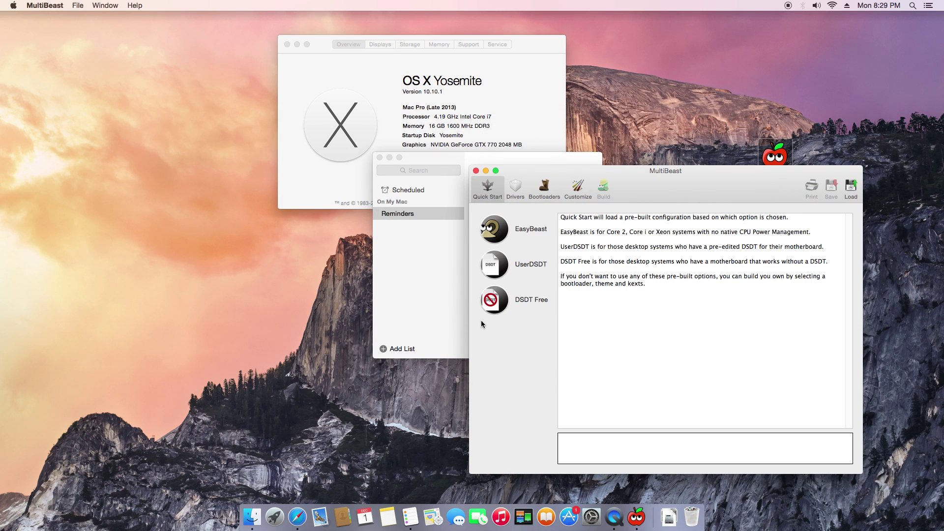
click(494, 301)
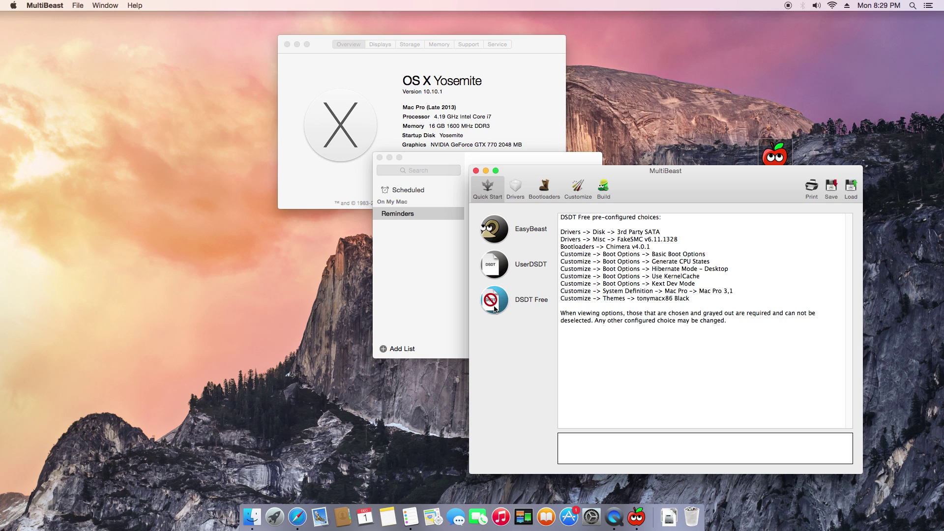
click(515, 189)
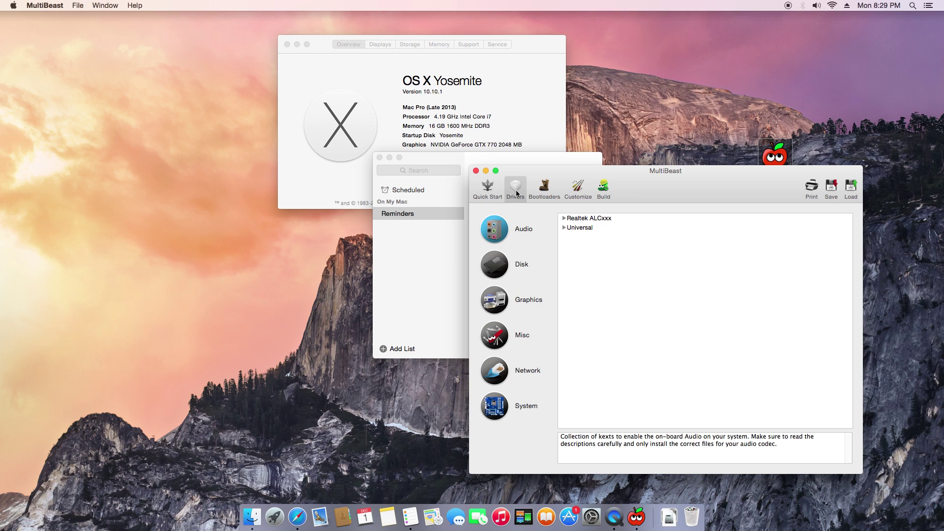
- Tick the Realtek ALC892 audio driver and select 3rd Party SATA under Disk drivers
click(565, 219)
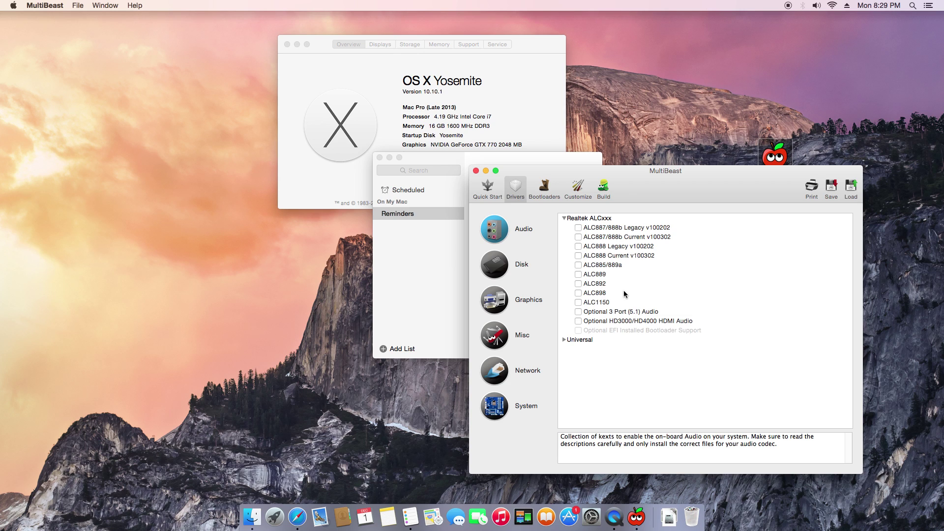
click(579, 283)
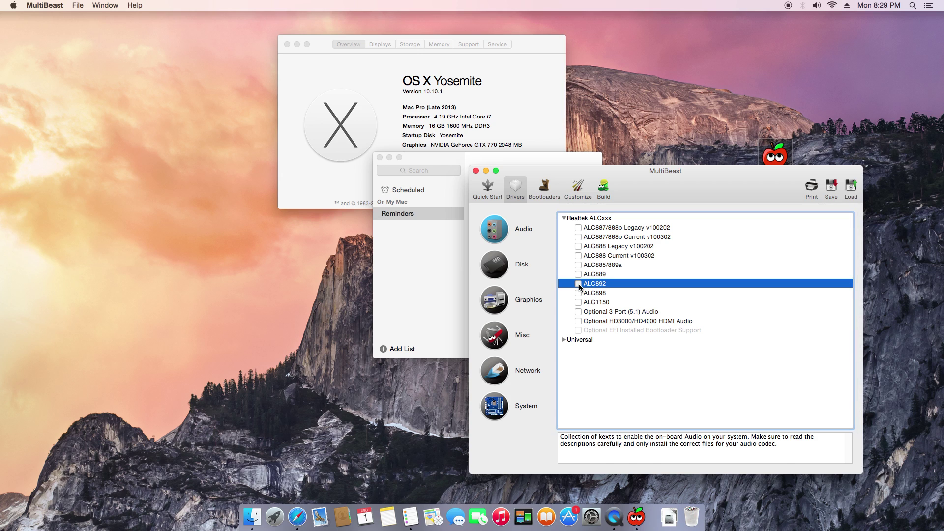
click(498, 269)
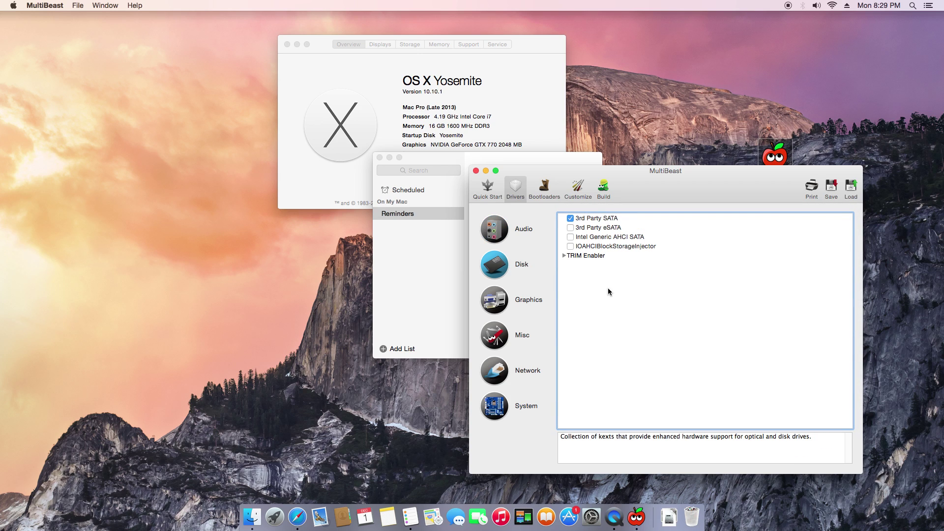
click(572, 219)
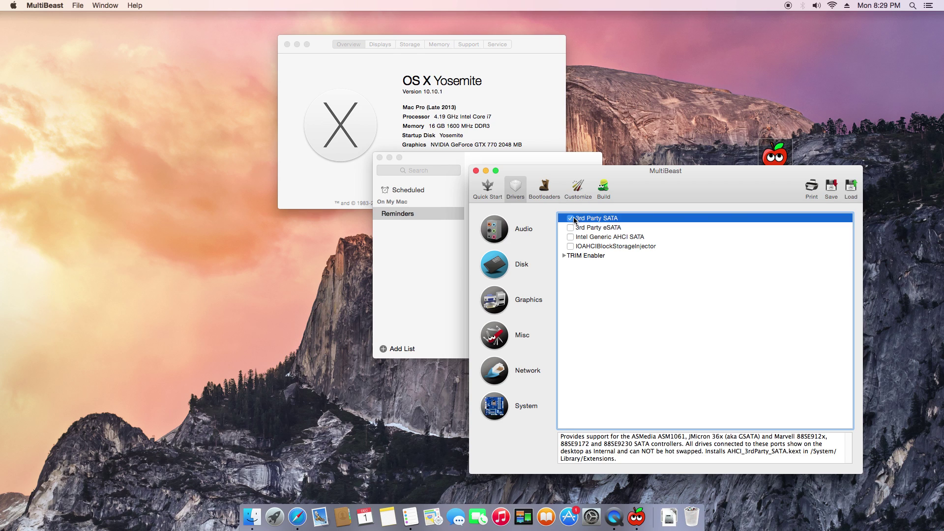
click(497, 303)
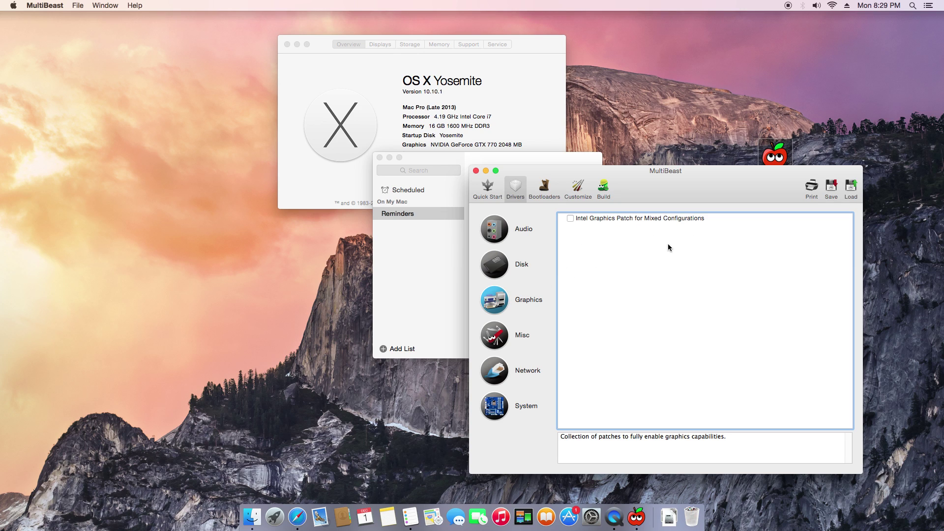
- Under Misc, tick USB 3.0 - Universal, NullCPUPowerManagement, FakeSMC HWMonitor and FakeSMC v6.11.1328 Plugins
click(497, 339)
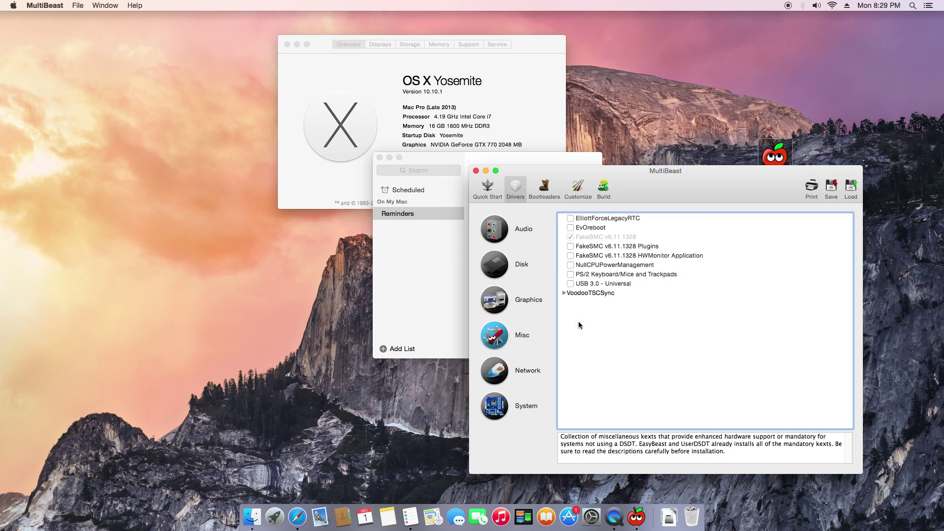
click(571, 285)
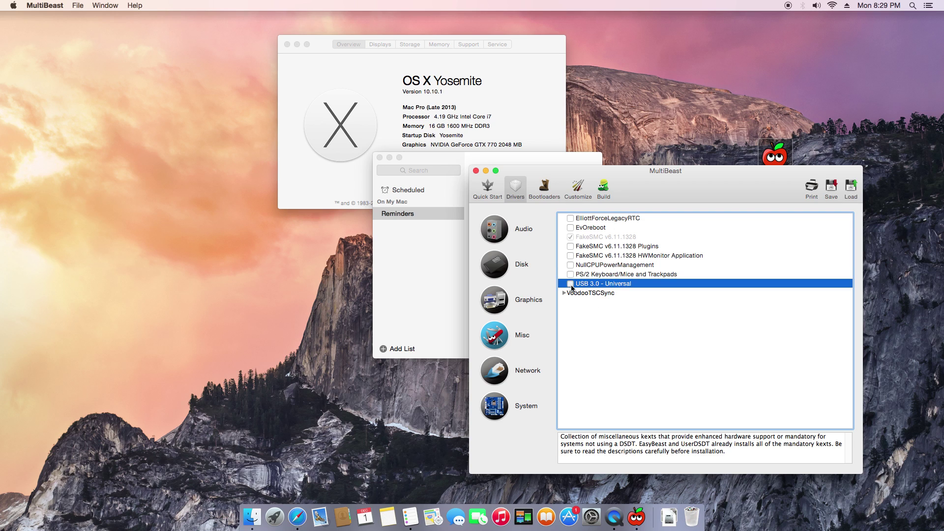
click(571, 265)
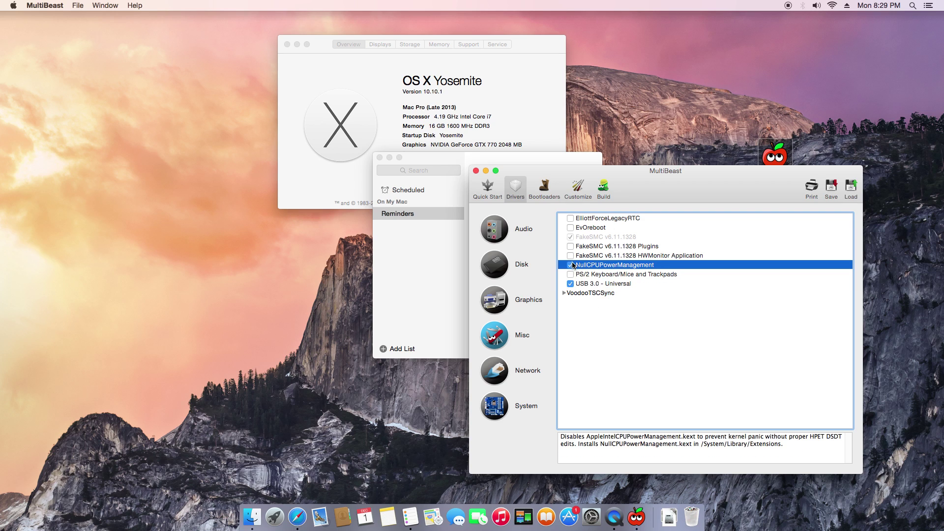
click(570, 255)
click(570, 246)
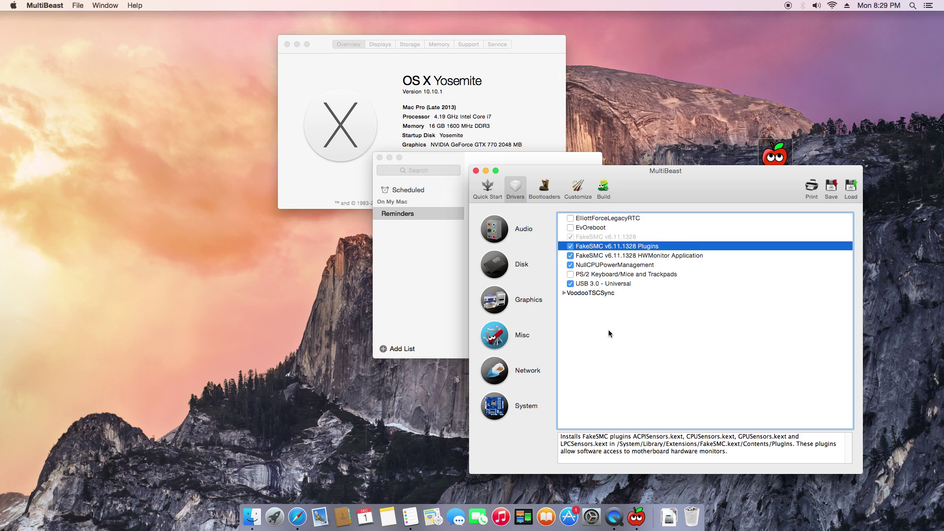
- Under Network > Realtek, tick the RealtekRTL81xx Ethernet driver
click(494, 372)
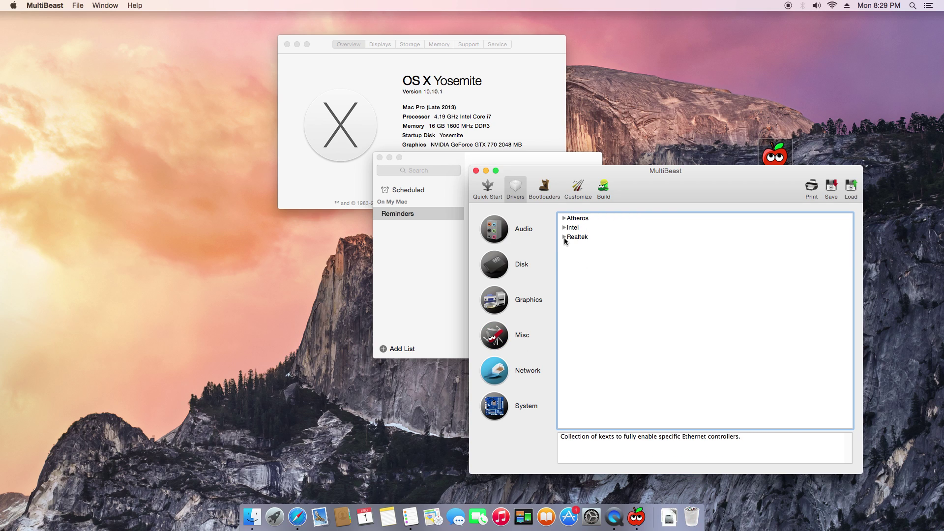
click(564, 237)
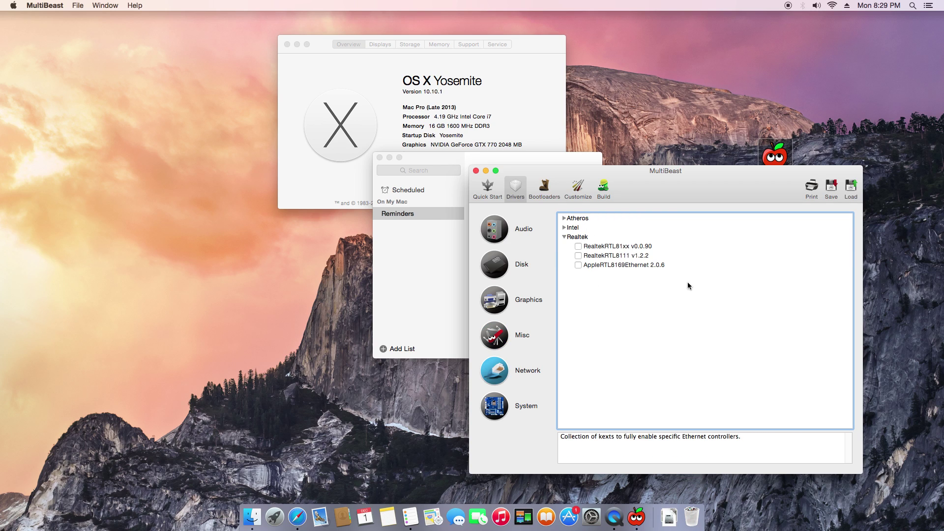
click(578, 246)
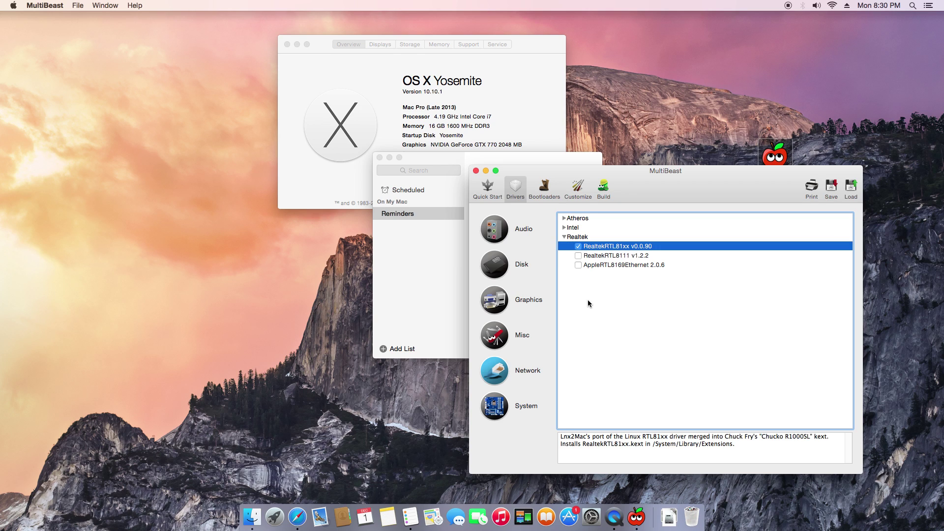
click(502, 410)
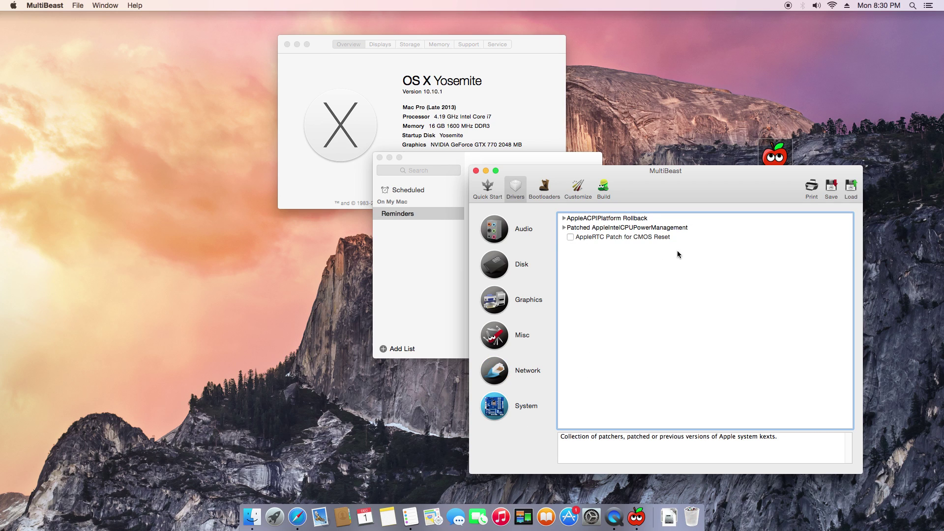
- In Customize > Boot Options, enable 1080p Display Mode and disable Use KernelCache, leaving Instant Menu off
click(548, 191)
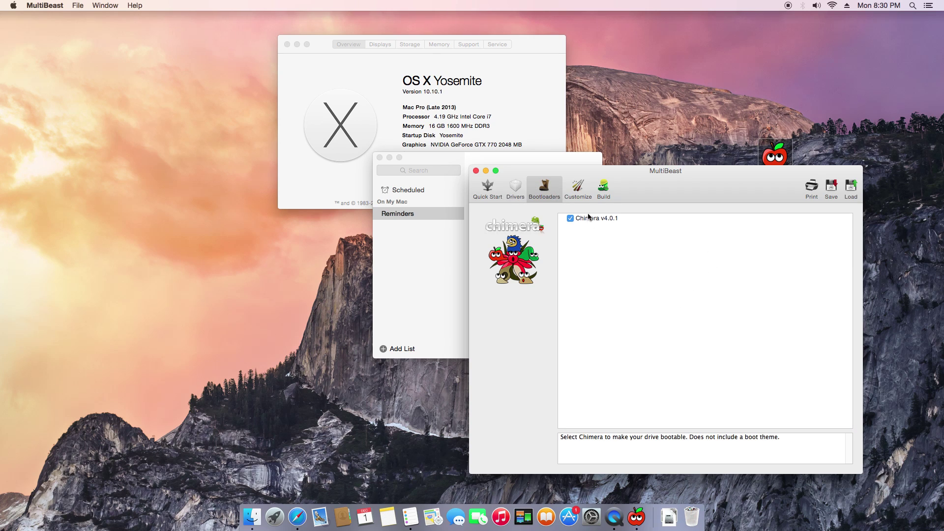
click(579, 195)
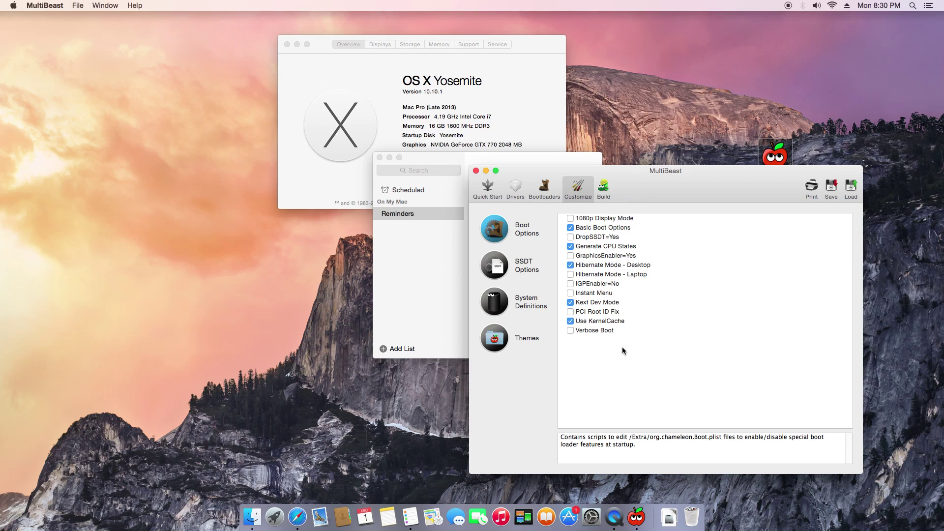
click(570, 293)
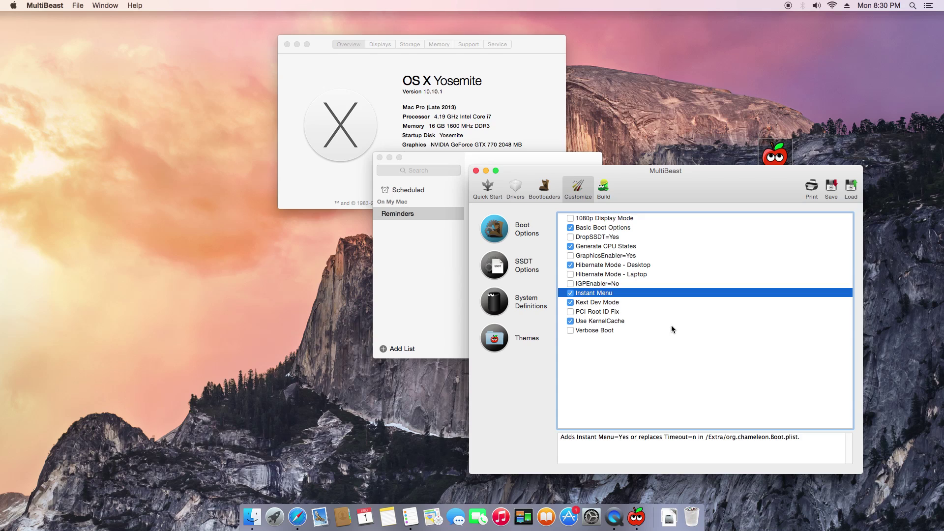
click(571, 293)
click(571, 218)
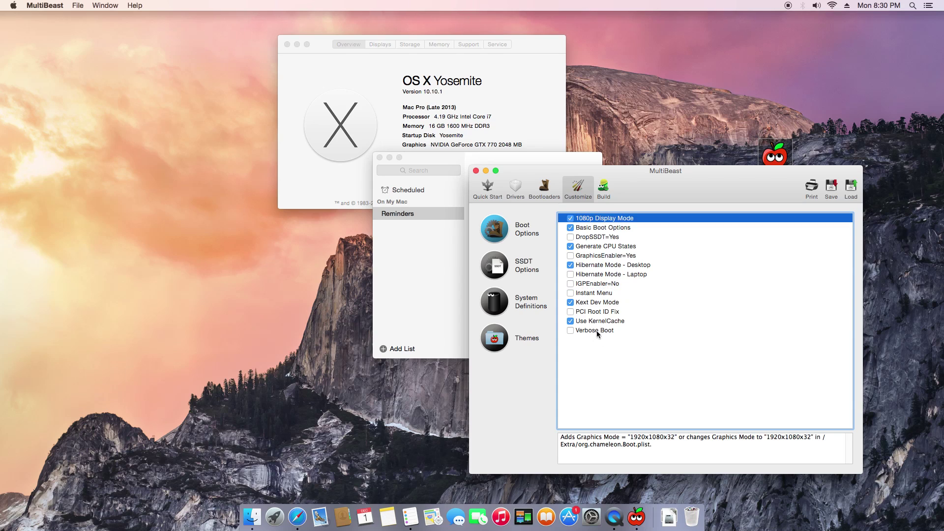
click(570, 321)
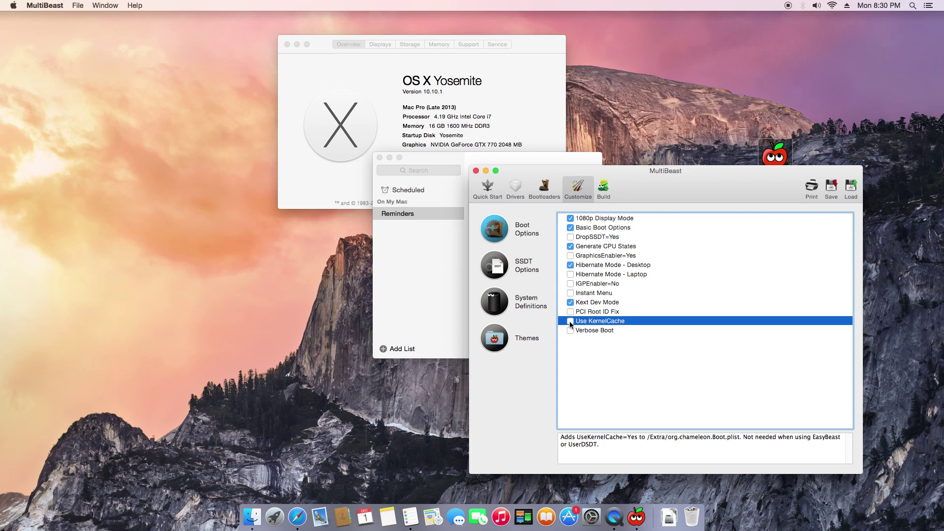
click(493, 270)
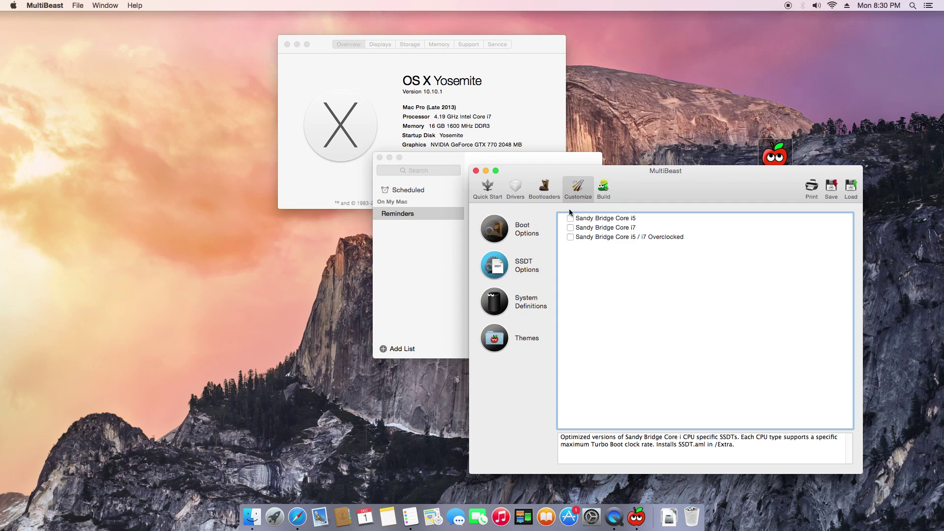
- Choose the Mac Pro 6,1 system definition and the Chameleon 2.2 Default bootloader theme
click(494, 308)
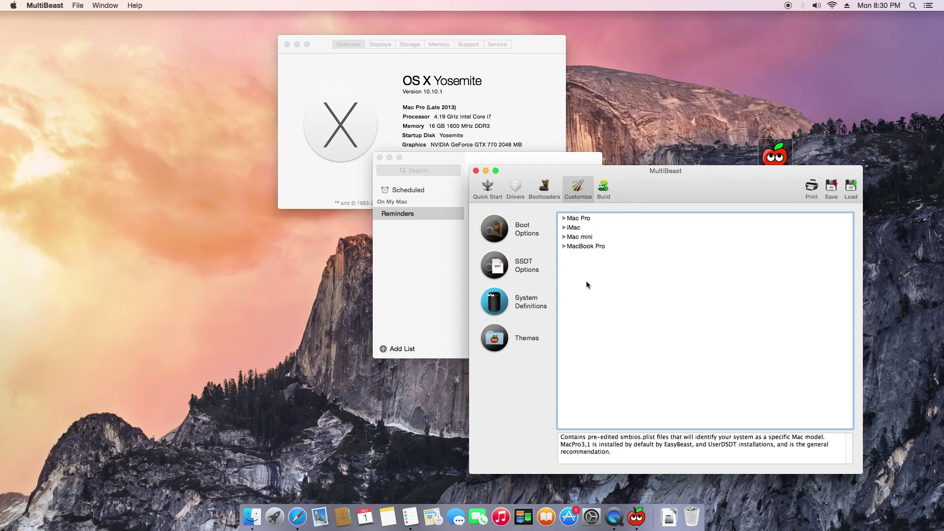
click(564, 218)
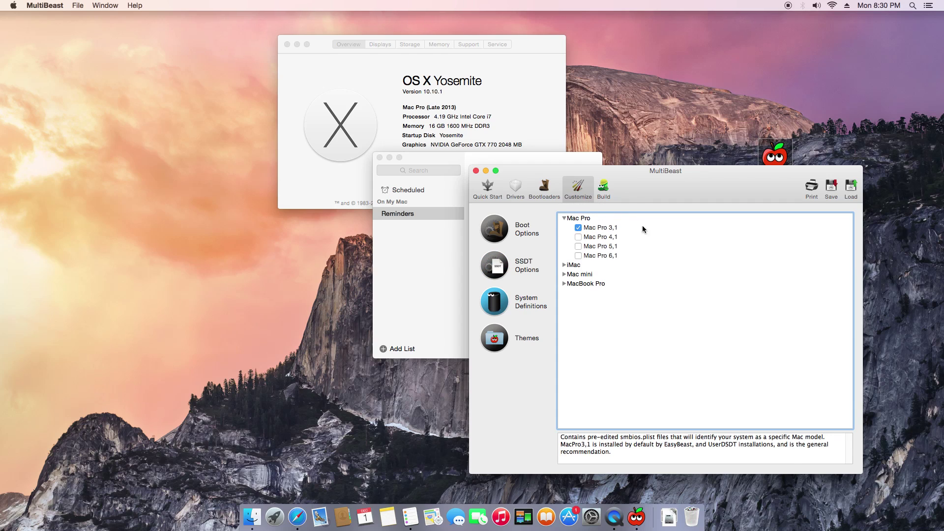
click(578, 256)
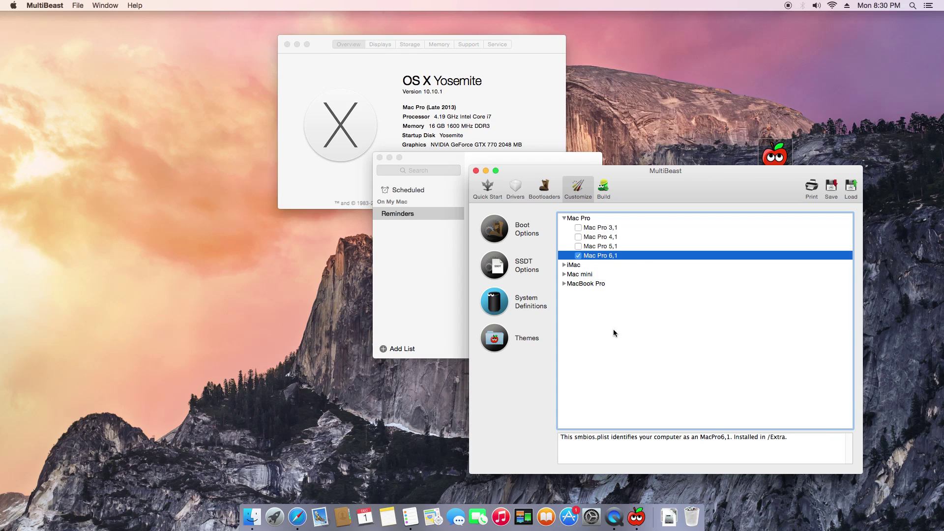
click(578, 228)
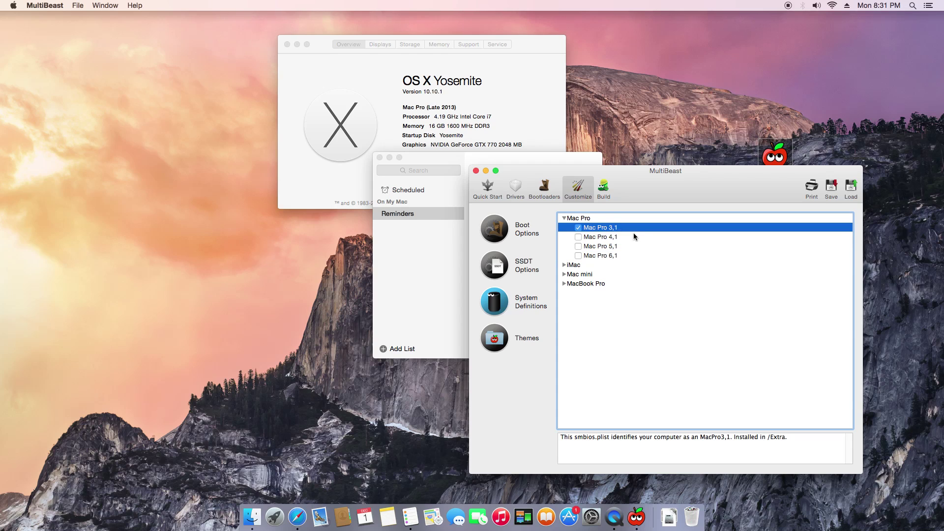
click(579, 256)
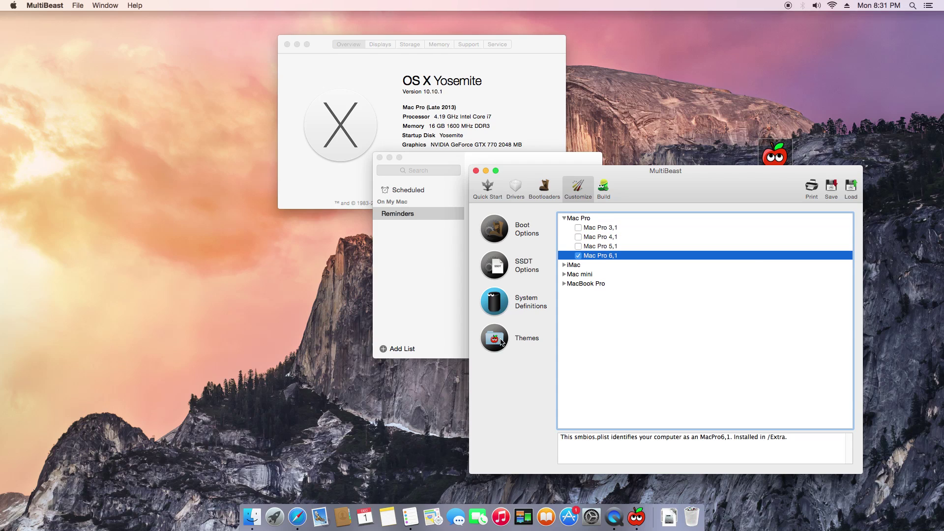
click(501, 341)
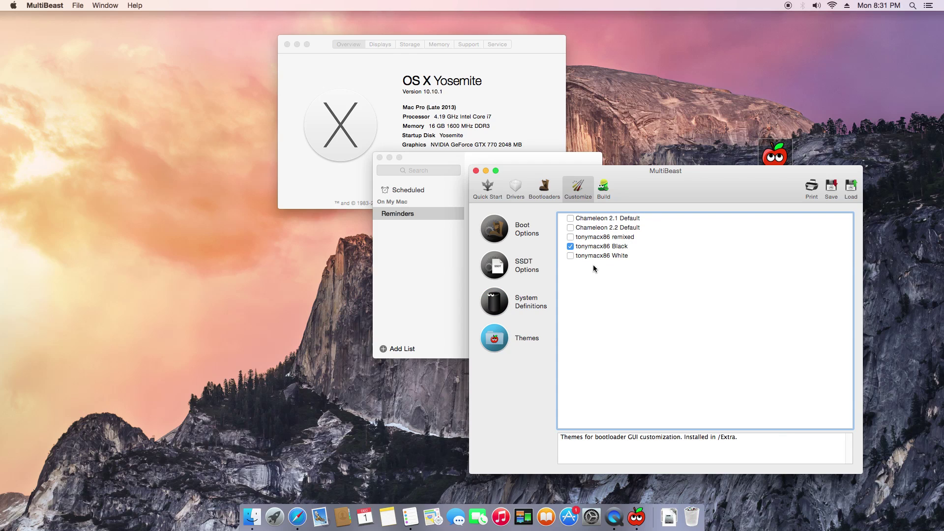
click(572, 228)
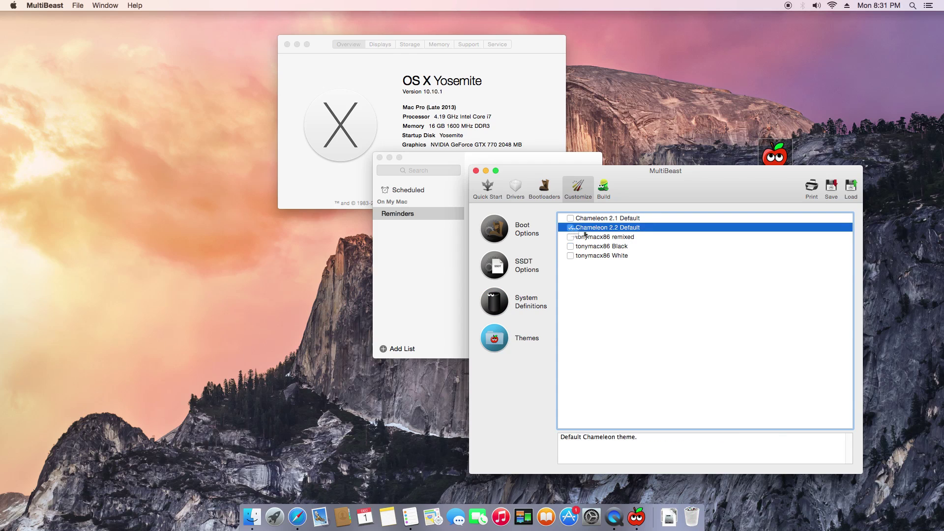
- Show the Build summary listing the configuration from DSDT Free to Chameleon 2.2 Default, targeting Yosemite
click(604, 197)
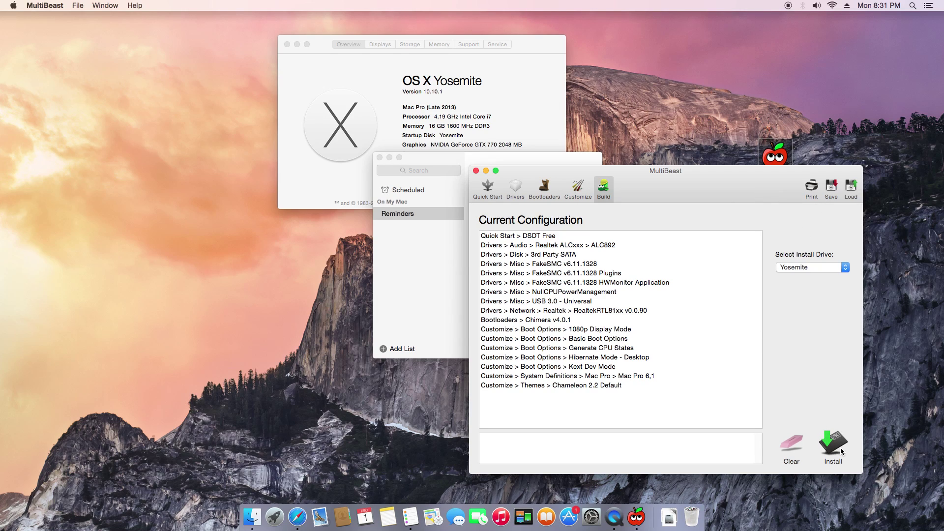
click(12, 6)
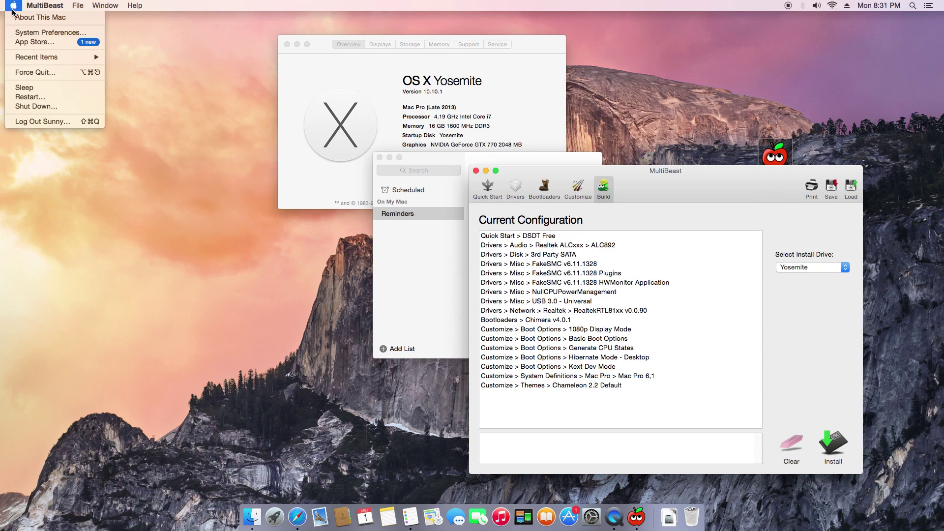
click(27, 32)
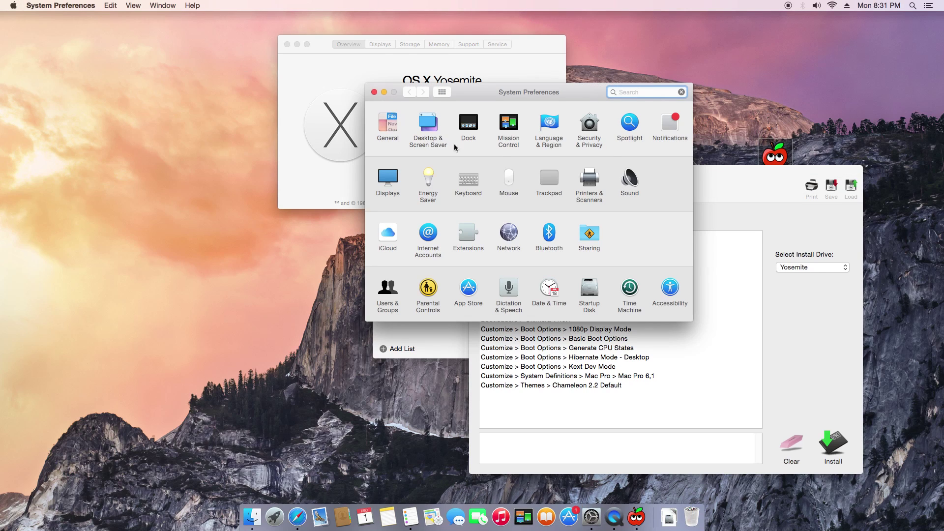
click(591, 145)
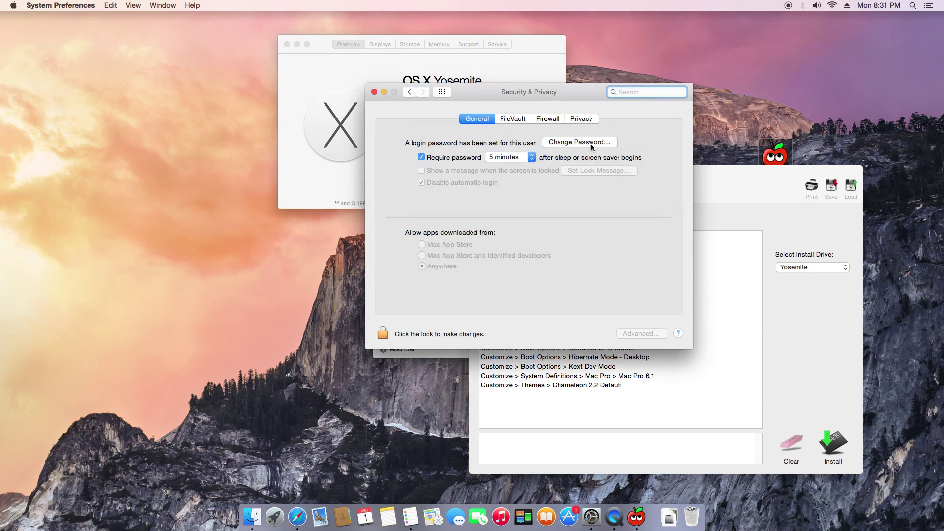
click(381, 333)
text(*******)
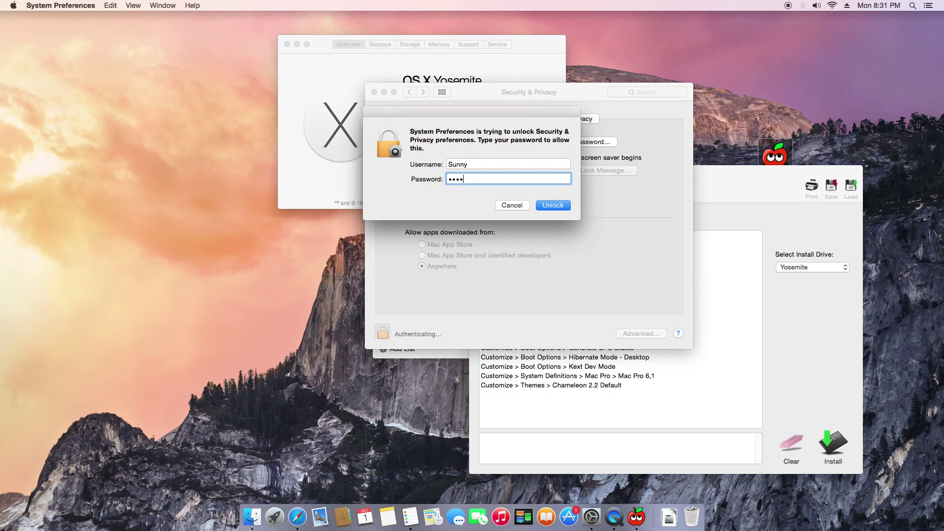
key(Return)
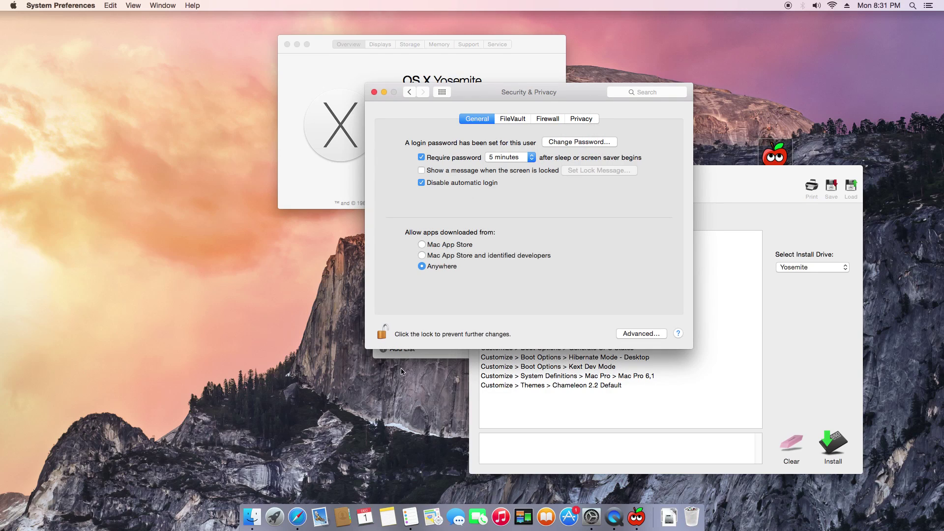
click(422, 266)
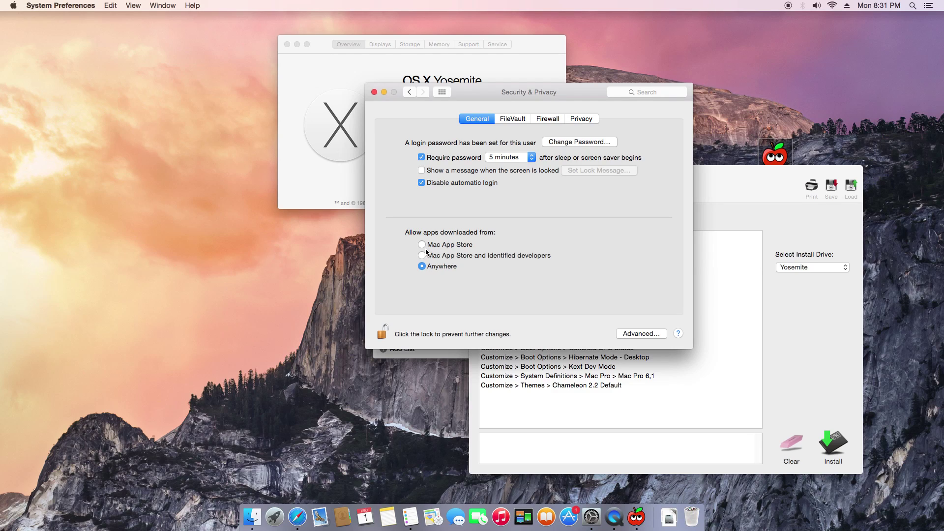
click(384, 332)
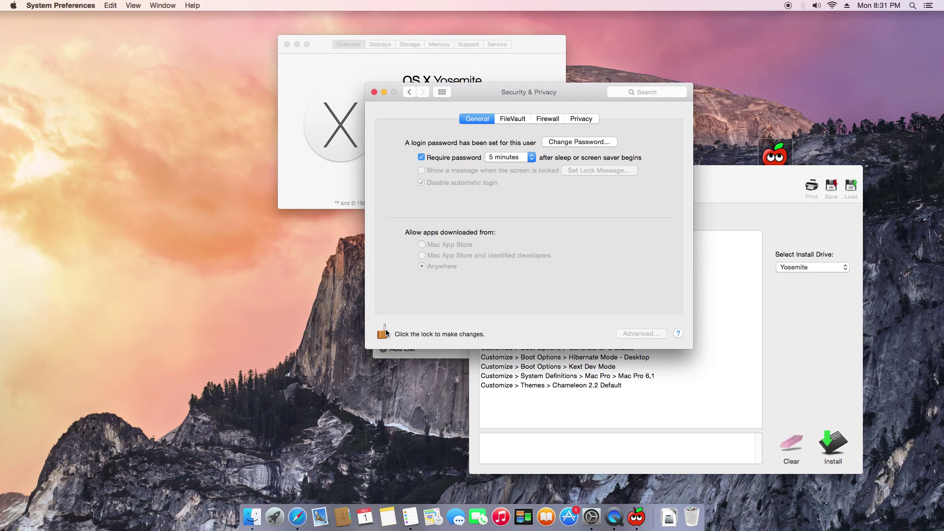
click(373, 92)
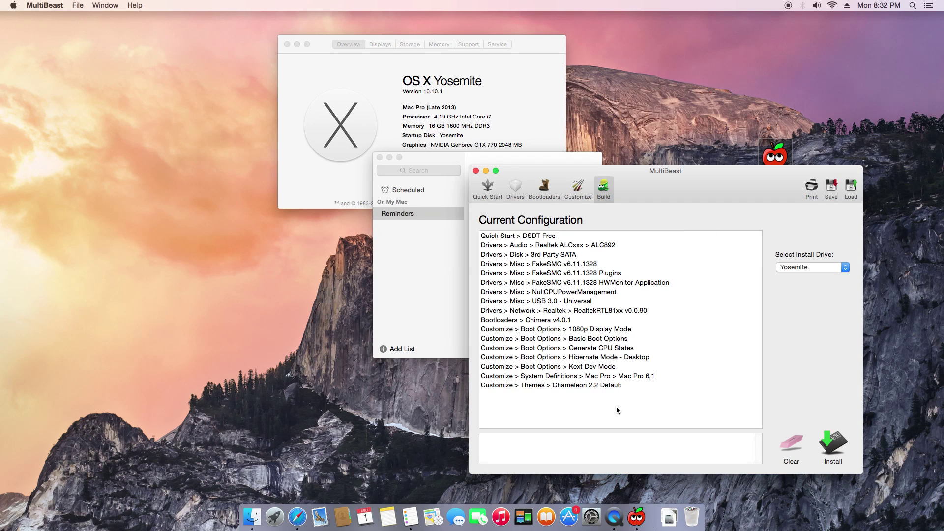
click(832, 448)
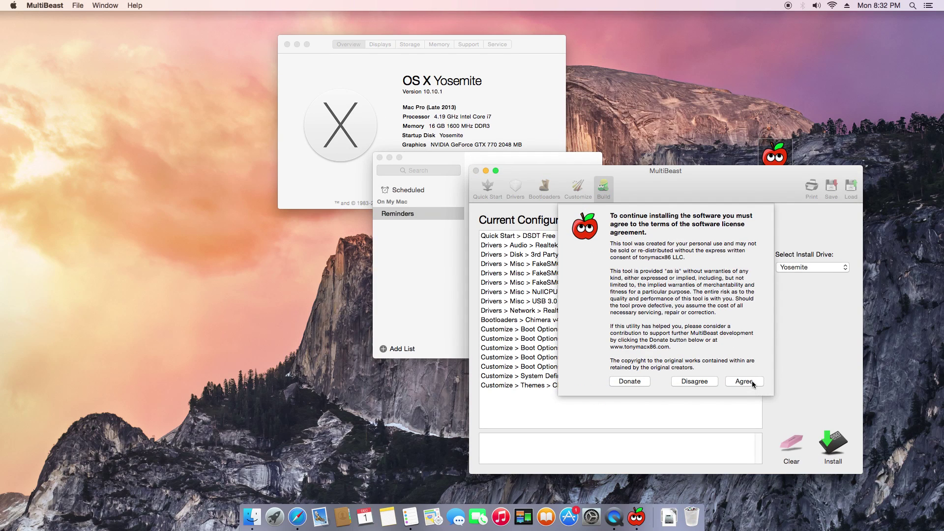
click(743, 382)
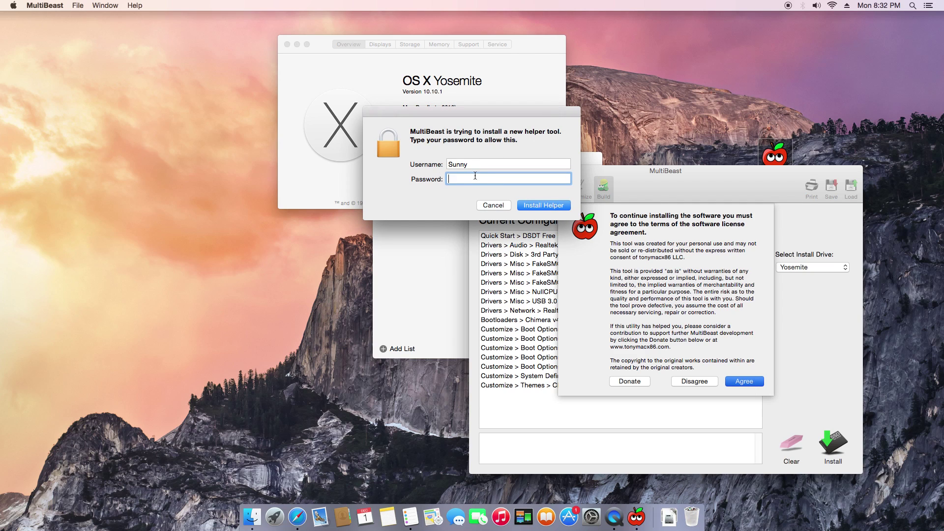
click(493, 205)
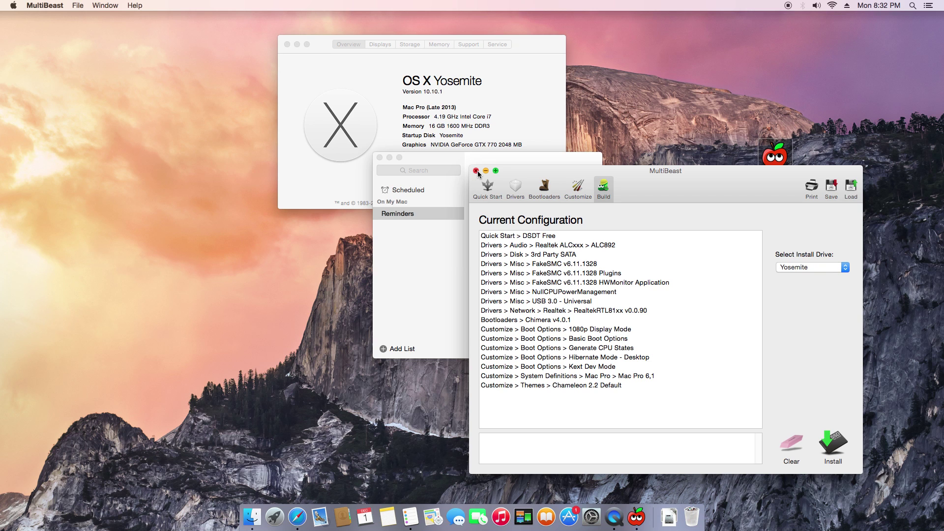
- Move MultiBeast aside and enlarge the Reminders window
drag(723, 194, 263, 125)
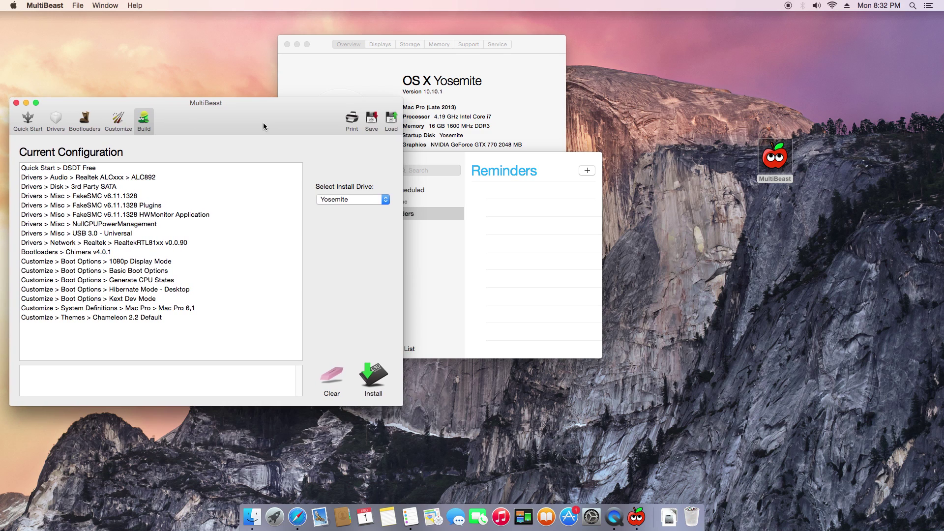
click(600, 358)
drag(601, 359, 764, 409)
- Add a reminder reading '-x GraphicsEnabler=Yes PCIRootUID=1 maxmem=4096'
click(546, 196)
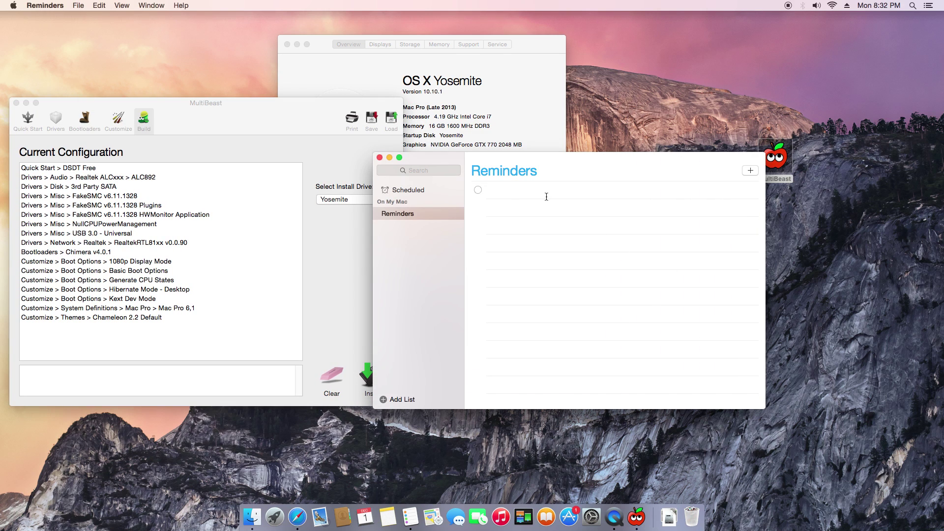
text(-x)
text( Graphics)
text(Enabler)
text(+)
text(=)
text(Y)
text(es)
text( P)
text(CIRoot)
text(UID)
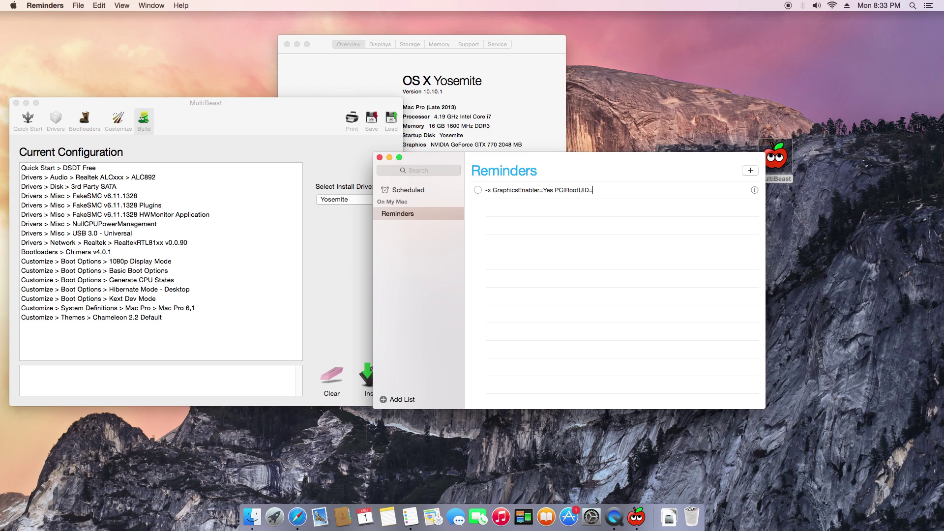
text(=1 maxmem=4096)
key(Return)
click(663, 199)
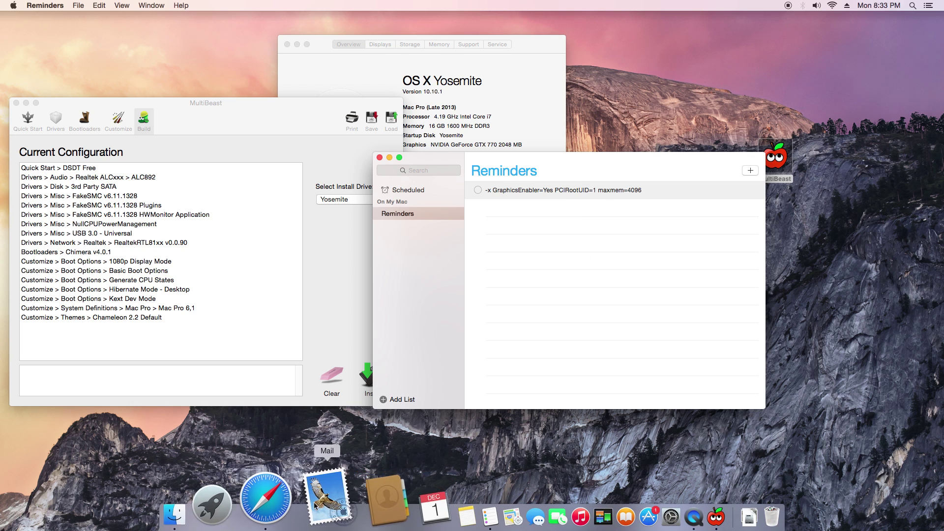
- Switch to Safari and load tonymacx86.com
click(294, 497)
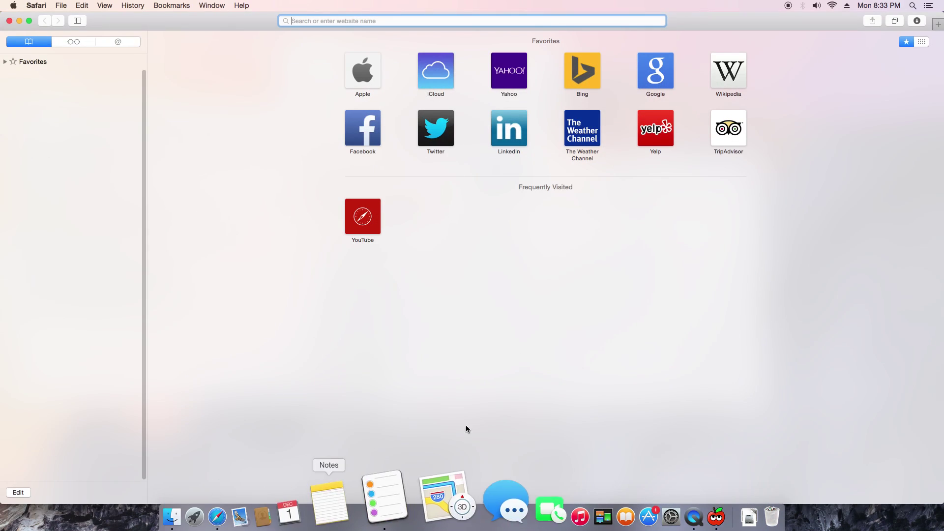
text(to)
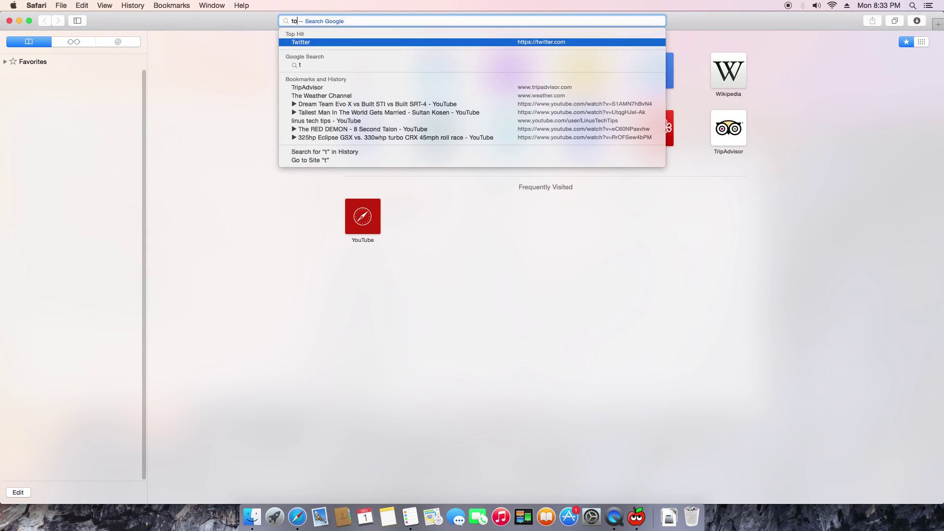
text(nymac)
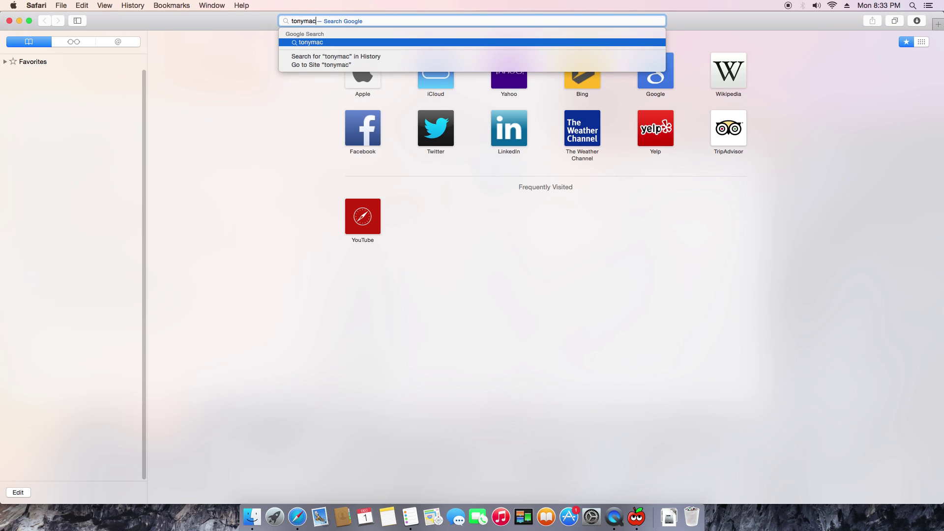
text(x86.com)
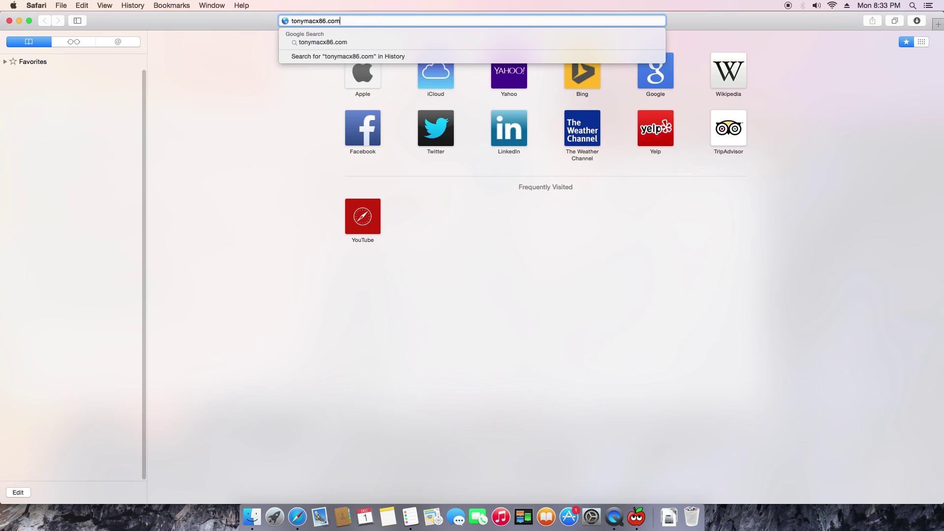
key(Return)
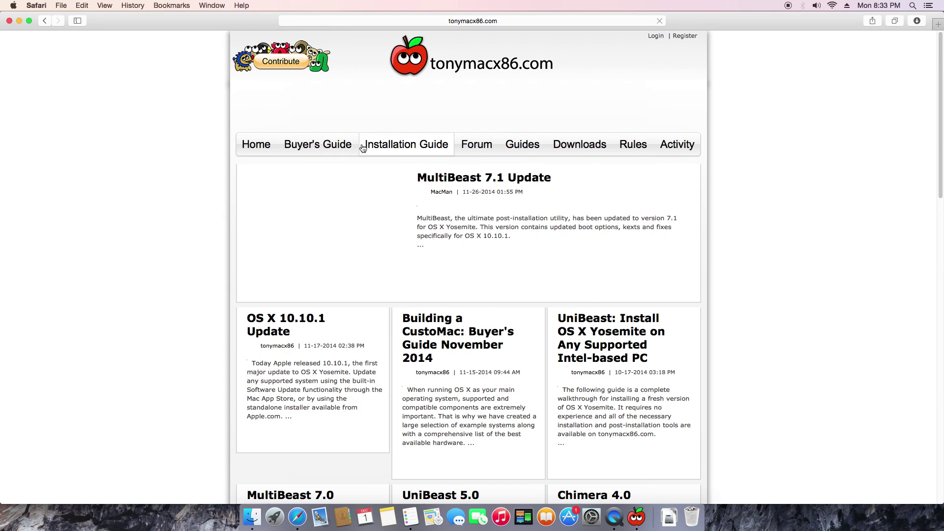
- Open the 'UniBeast: Install OS X Yosemite' guide and shrink Safari to sit beside MultiBeast
scroll(440, 259, down, 1)
scroll(440, 259, down, 3)
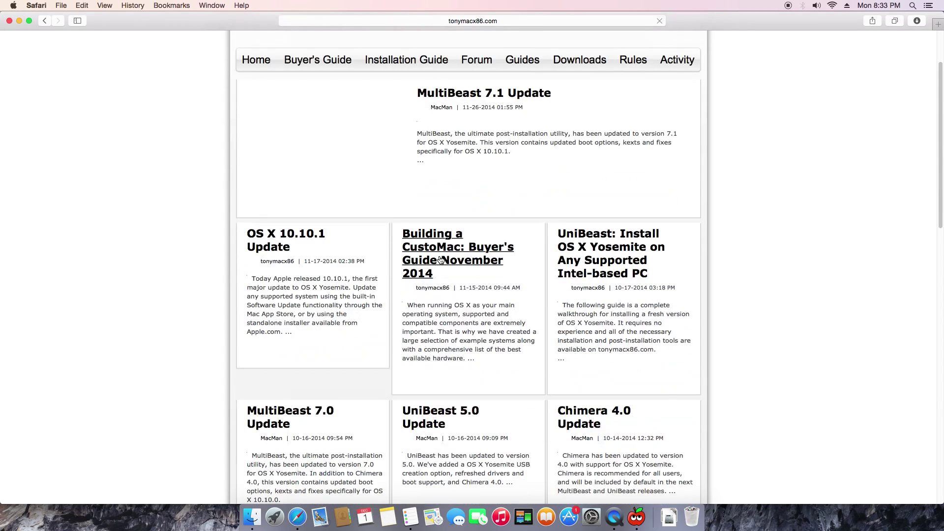
click(610, 253)
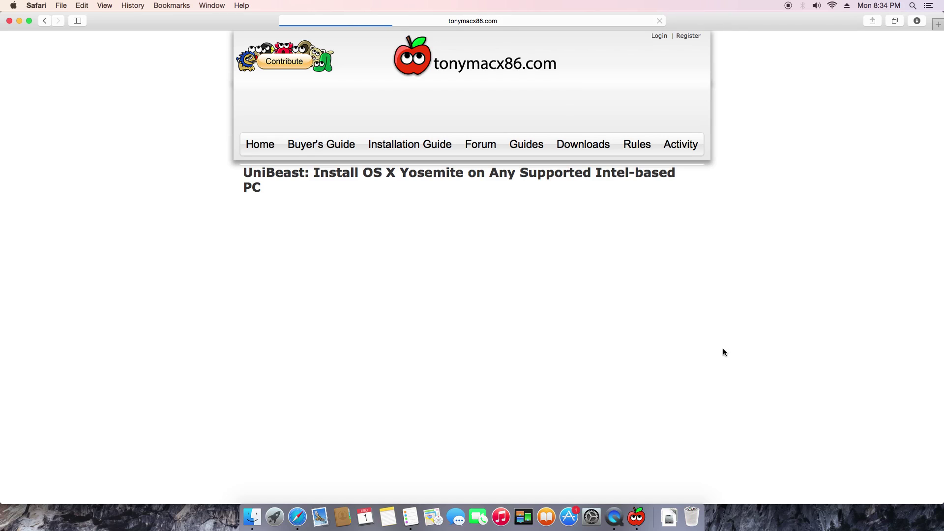
drag(941, 502, 638, 472)
drag(465, 24, 626, 29)
- Read the UniBeast guide's Table of Contents down to the highlighted Before You Begin and STEP 2 text
scroll(636, 319, down, 8)
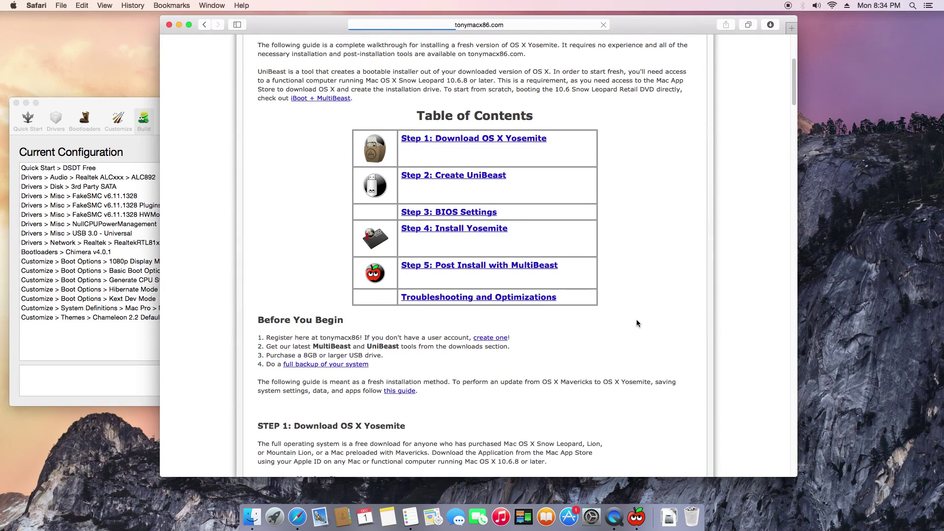
scroll(637, 323, down, 4)
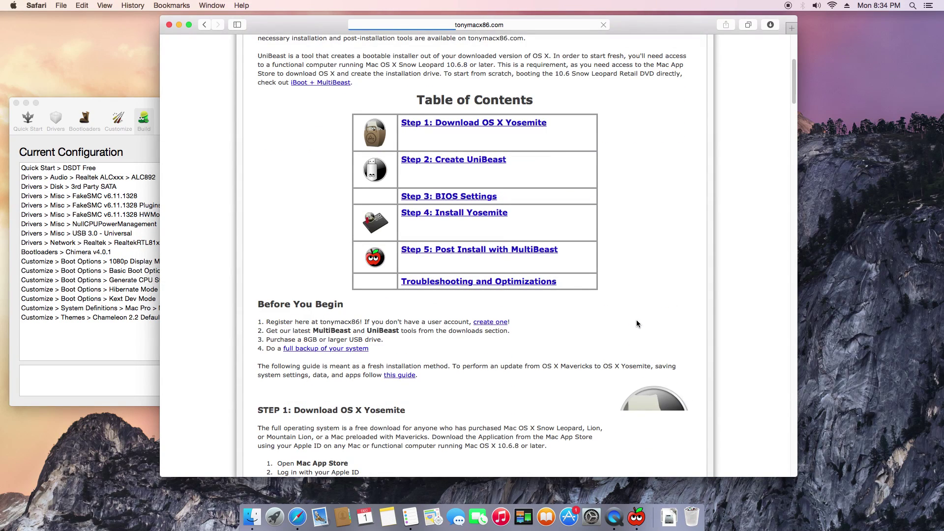
scroll(636, 323, down, 3)
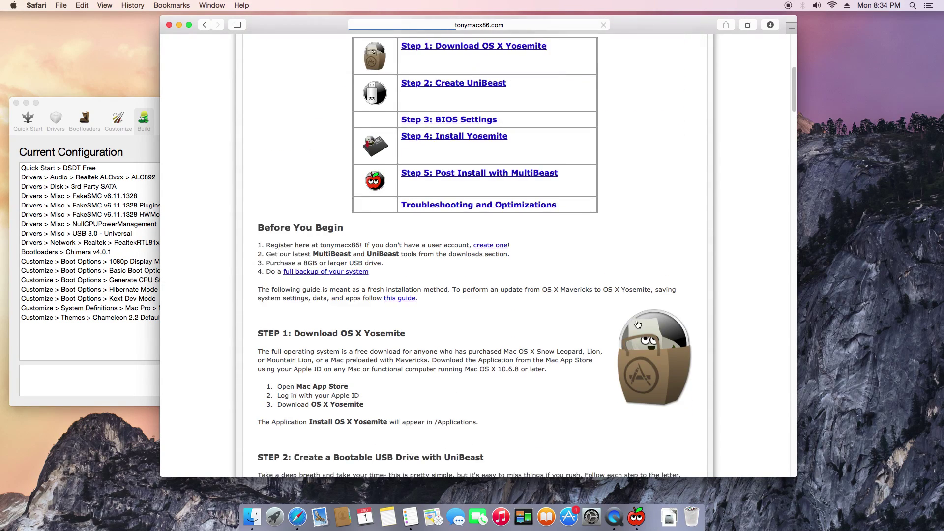
scroll(638, 324, down, 2)
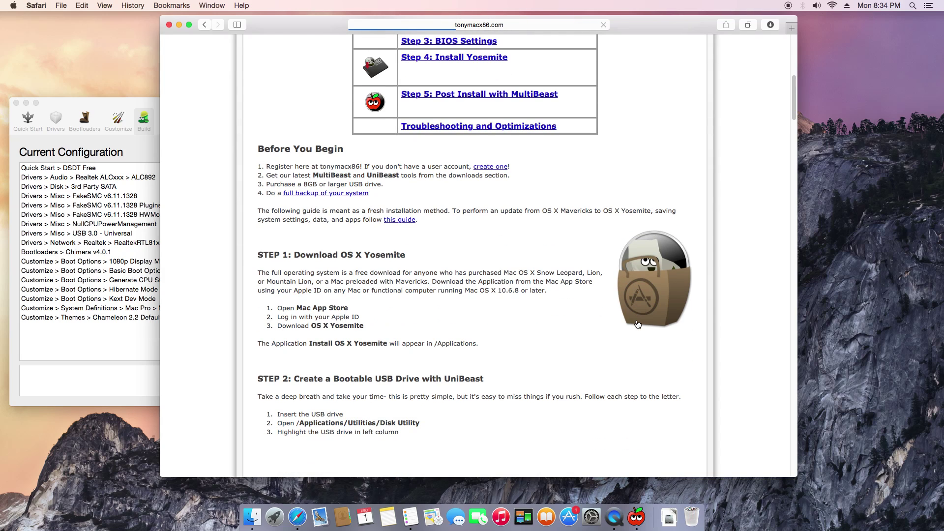
scroll(638, 324, down, 1)
scroll(638, 324, up, 1)
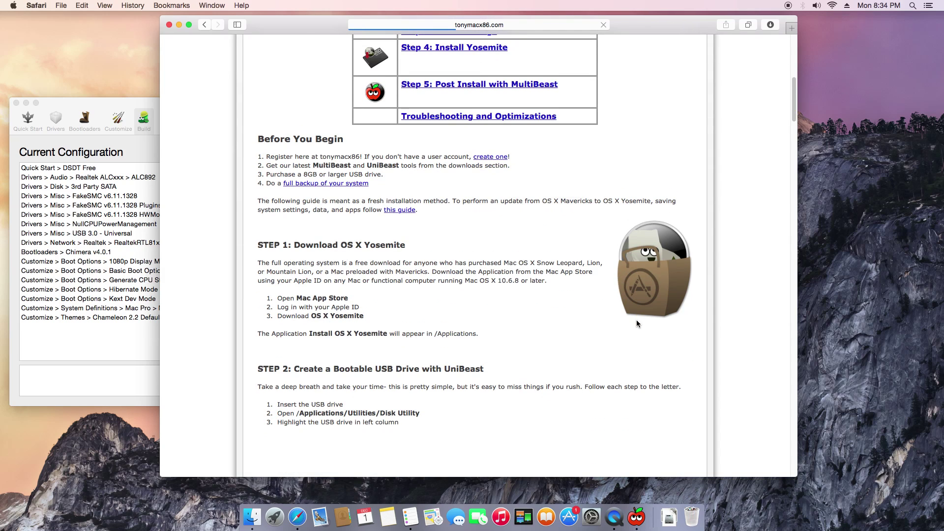
drag(253, 136, 459, 417)
click(462, 417)
- Continue reading through STEP 3 to the start of STEP 4
scroll(530, 389, down, 10)
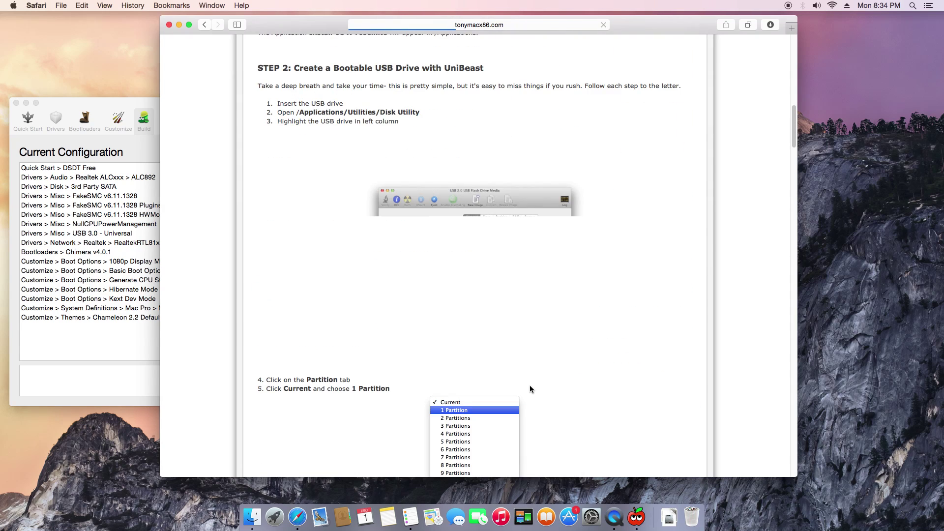
scroll(529, 388, down, 4)
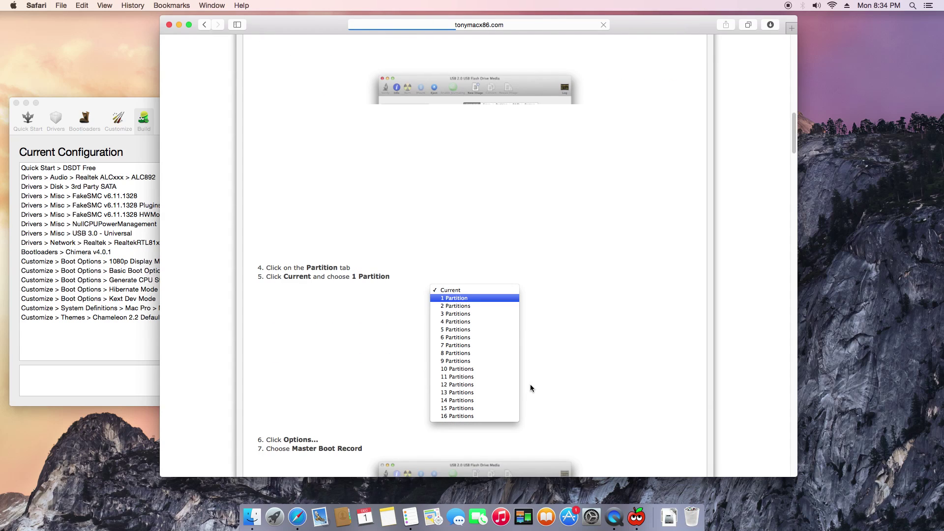
scroll(530, 384, down, 10)
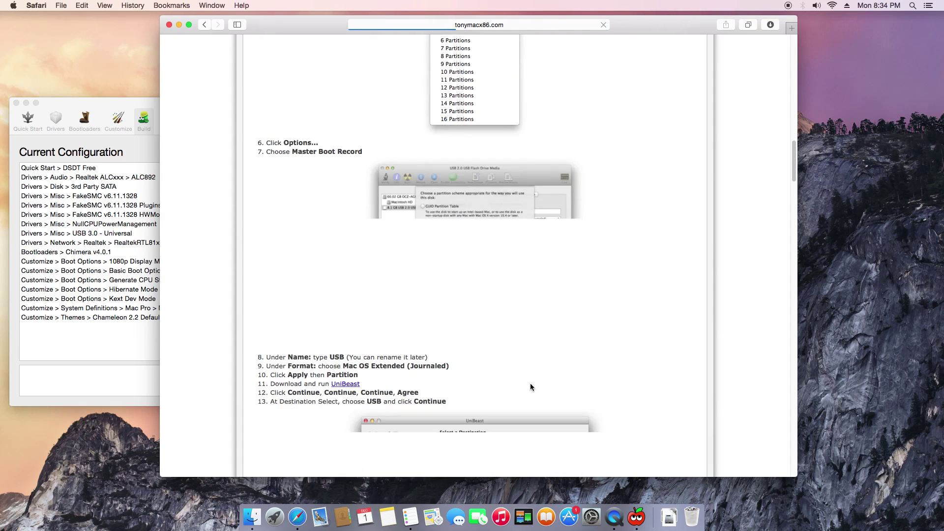
scroll(531, 387, down, 11)
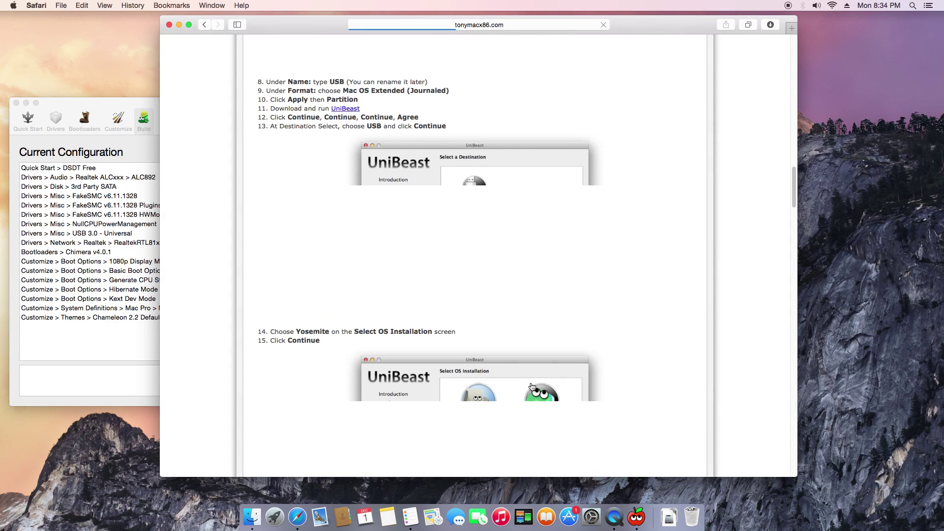
scroll(532, 386, down, 10)
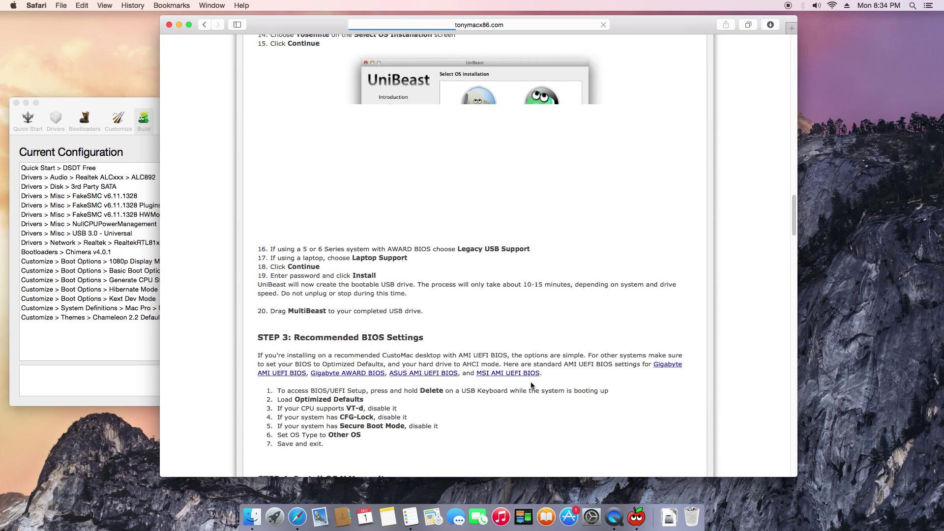
scroll(530, 386, down, 1)
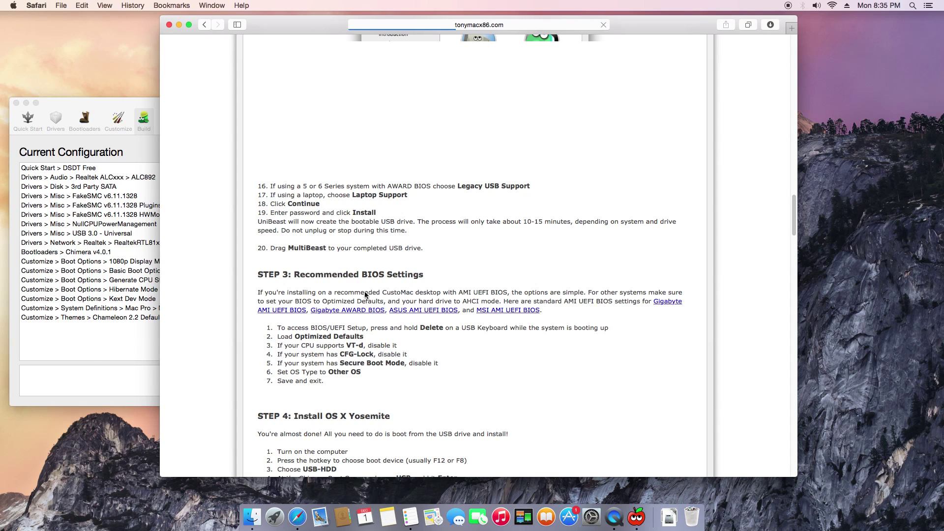
scroll(451, 359, down, 2)
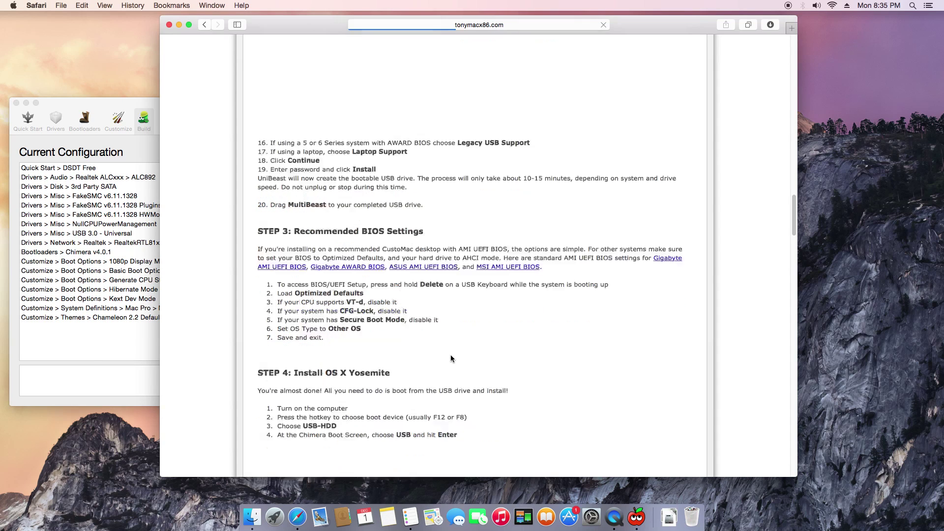
- Discard a stray blank tab and highlight STEP 4's paragraph on boot flags
click(384, 323)
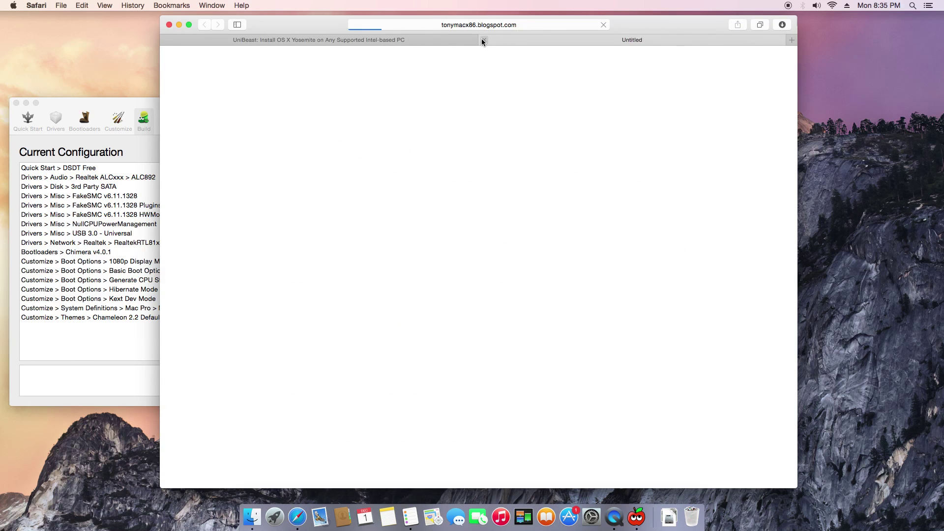
click(482, 40)
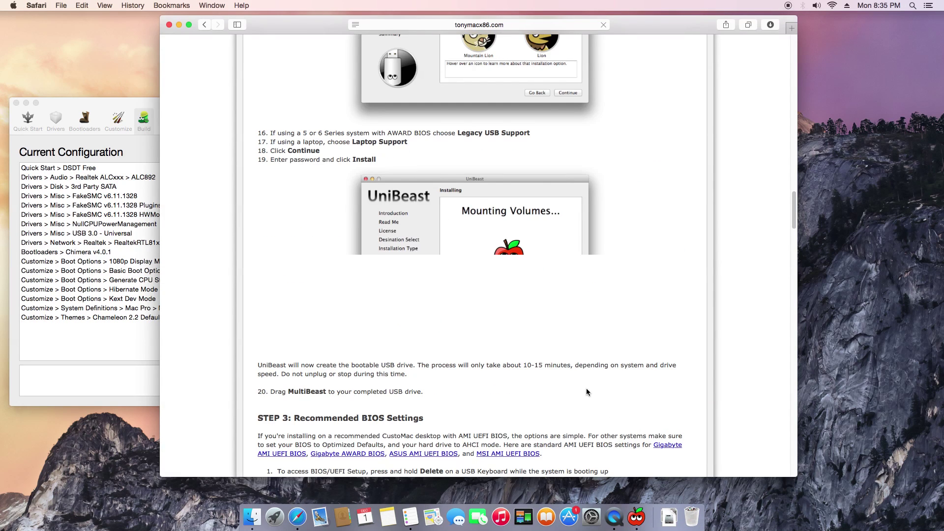
scroll(587, 392, down, 10)
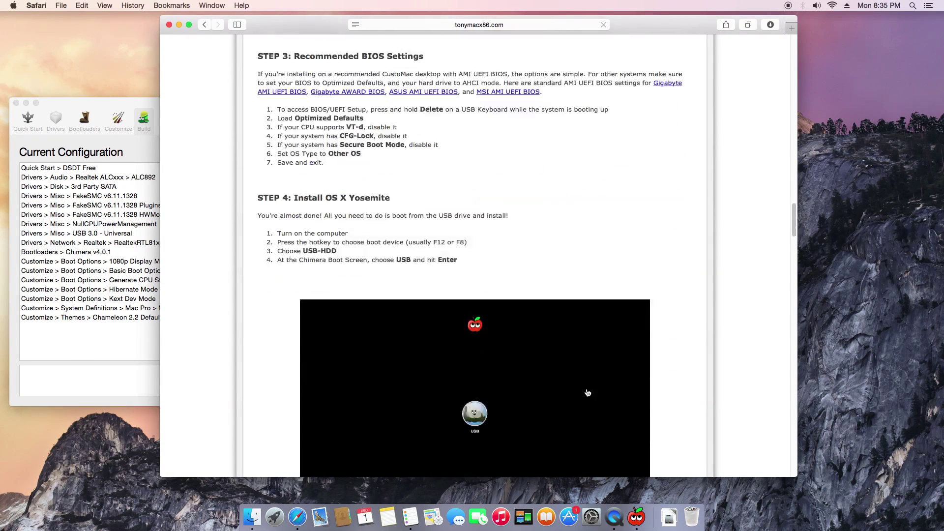
scroll(587, 393, down, 2)
scroll(588, 392, down, 2)
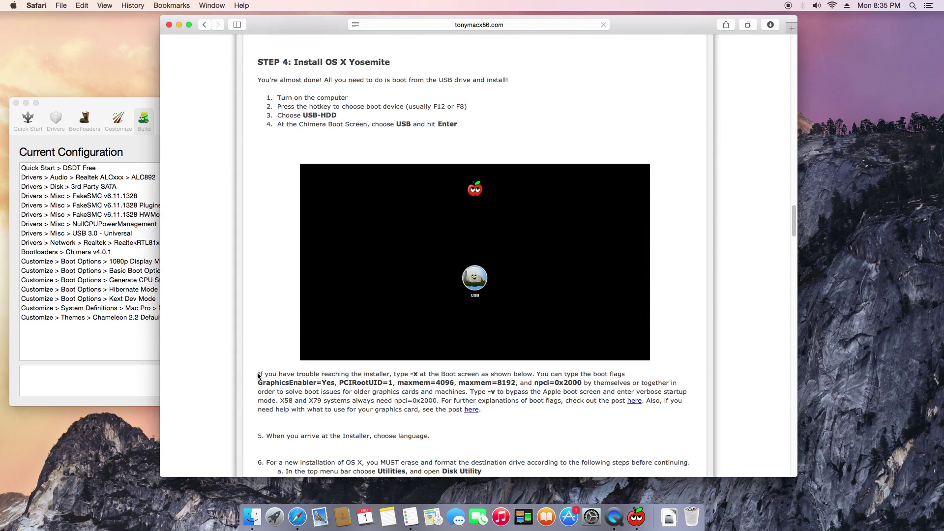
drag(257, 373, 509, 410)
- Review the boot-flag advice again, then read on through the remaining installer steps
scroll(537, 402, up, 6)
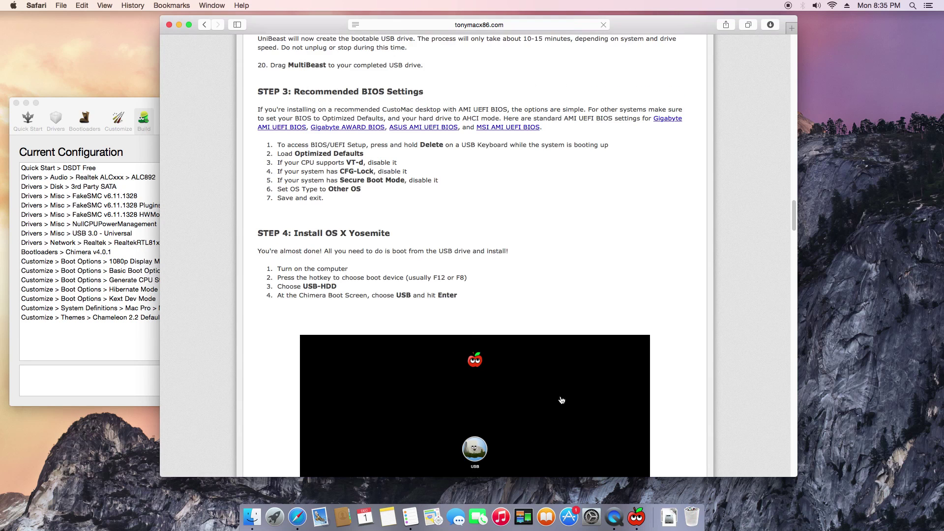
scroll(564, 395, down, 6)
scroll(648, 421, up, 15)
scroll(648, 425, up, 4)
scroll(648, 425, down, 3)
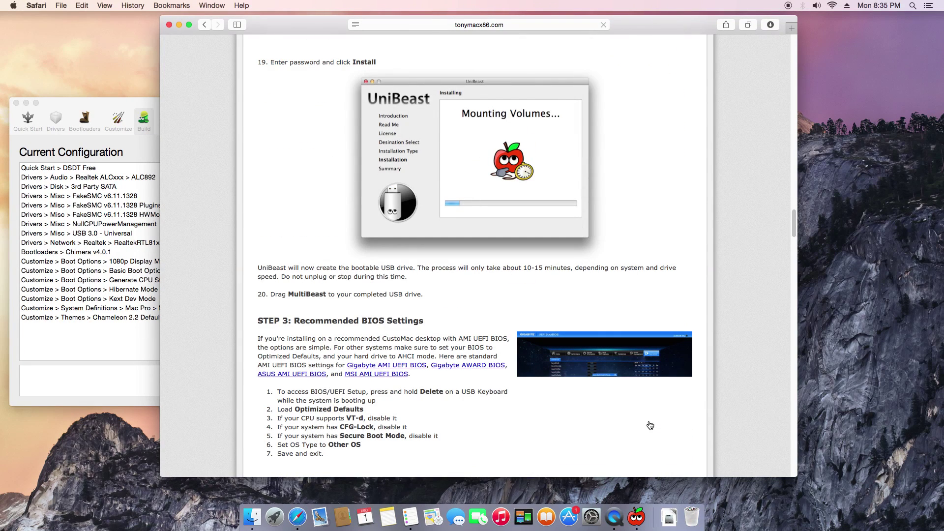
scroll(649, 425, down, 15)
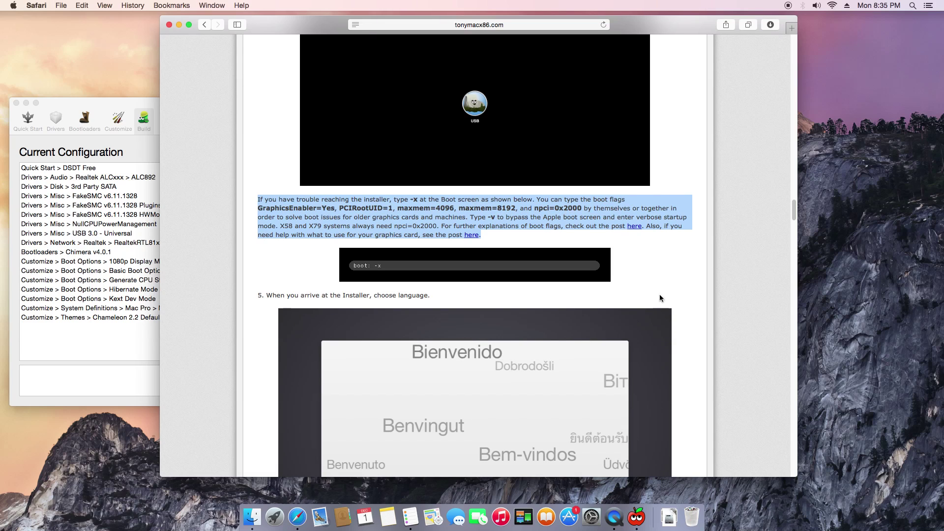
scroll(667, 342, down, 5)
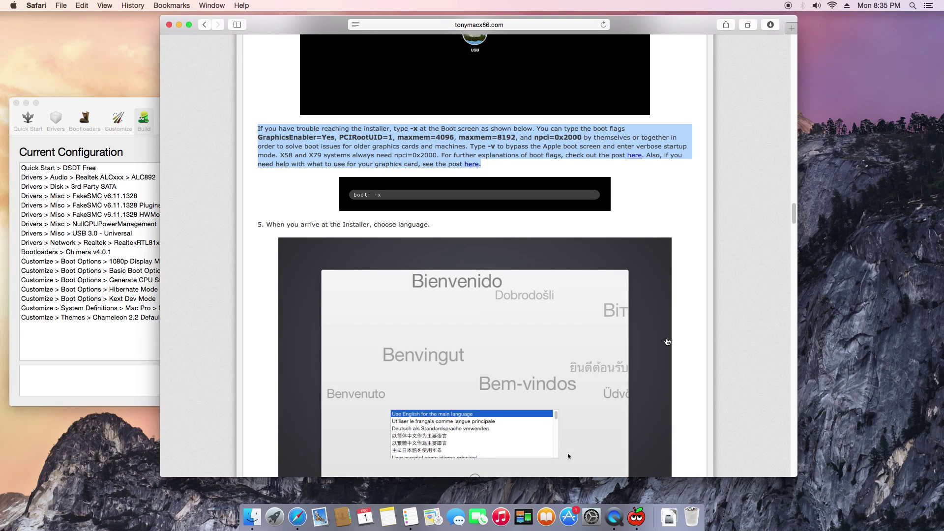
scroll(668, 341, down, 10)
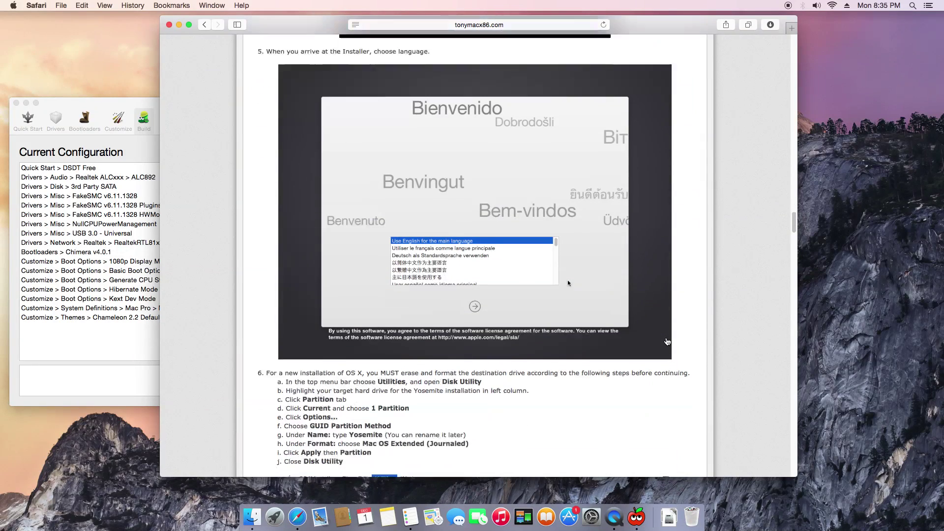
scroll(667, 341, down, 4)
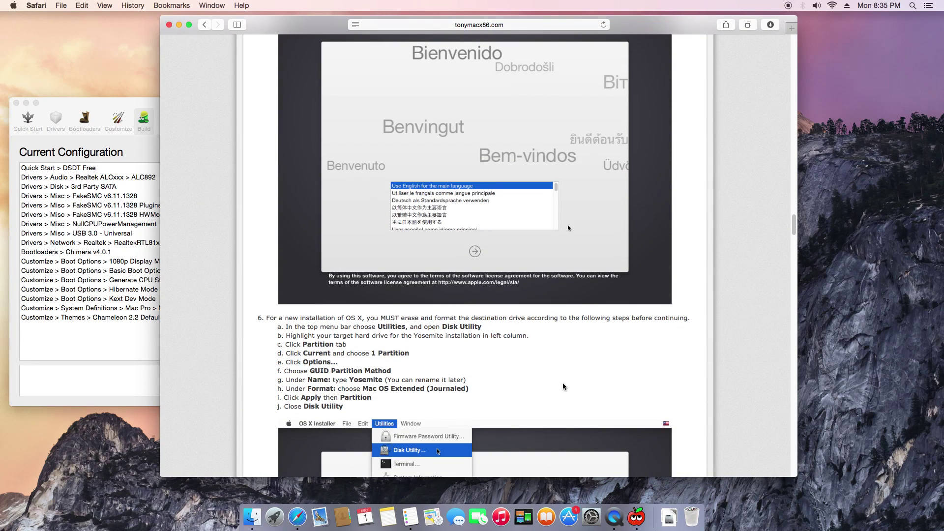
scroll(565, 386, down, 5)
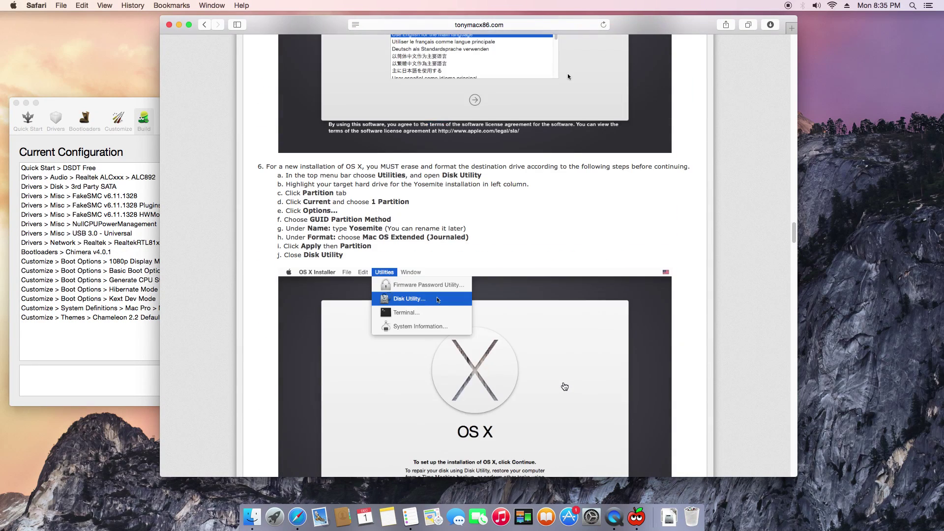
- Check the guide's full web address, then close the Safari window
click(539, 24)
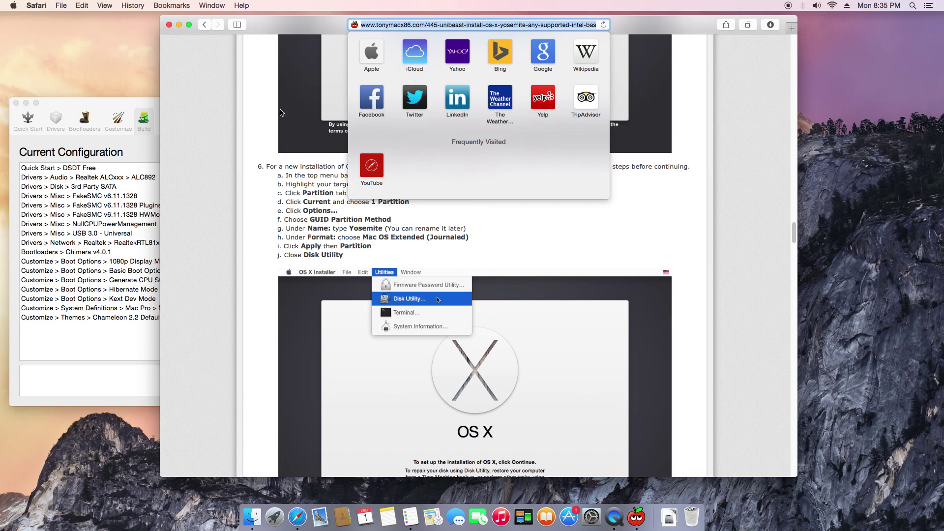
click(256, 149)
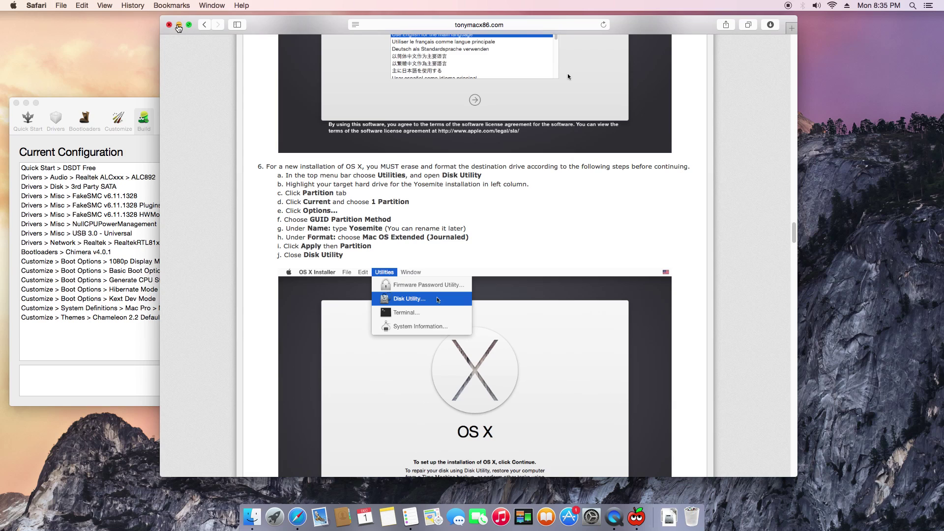
click(169, 25)
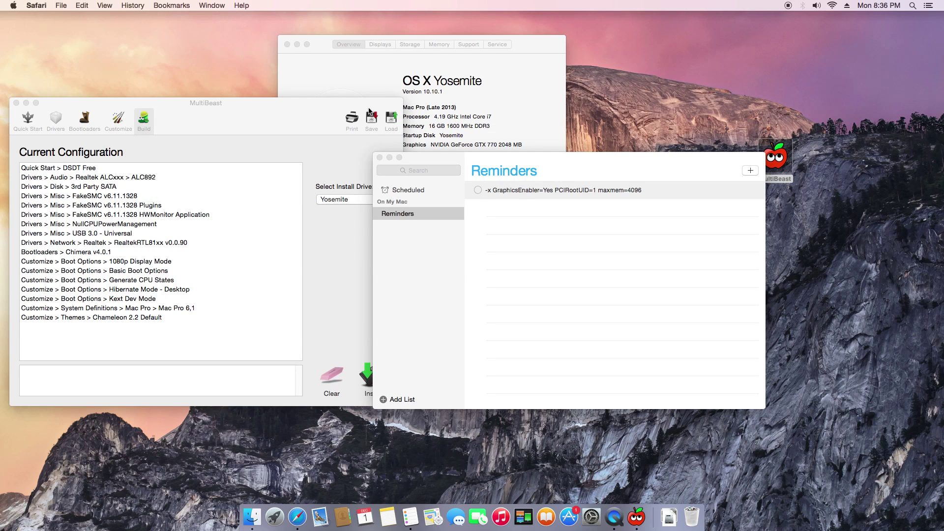
- Close About This Mac and bring the MultiBeast build summary in front of Reminders
click(287, 44)
click(311, 124)
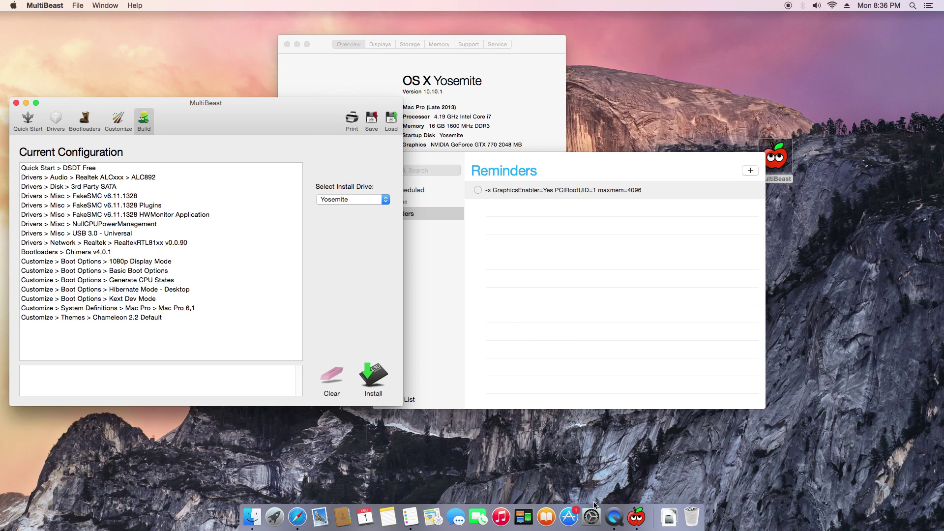
right_click(622, 514)
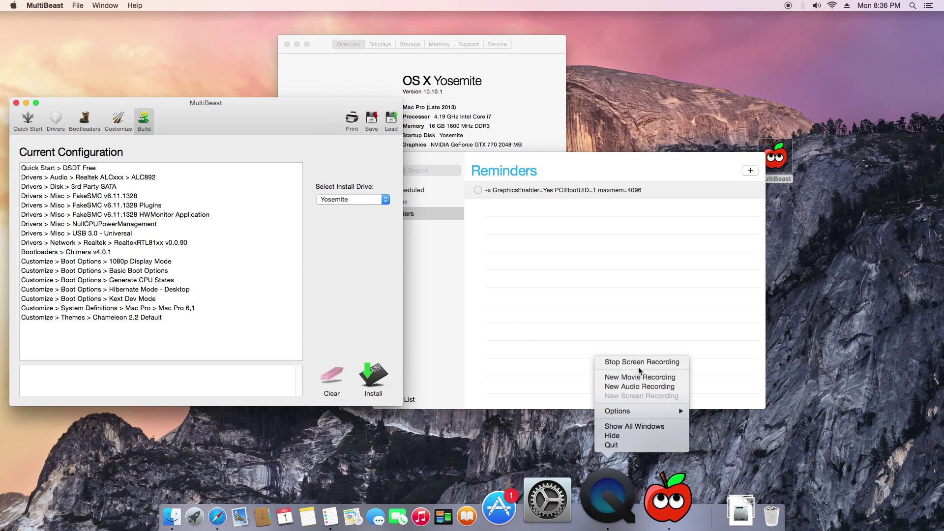